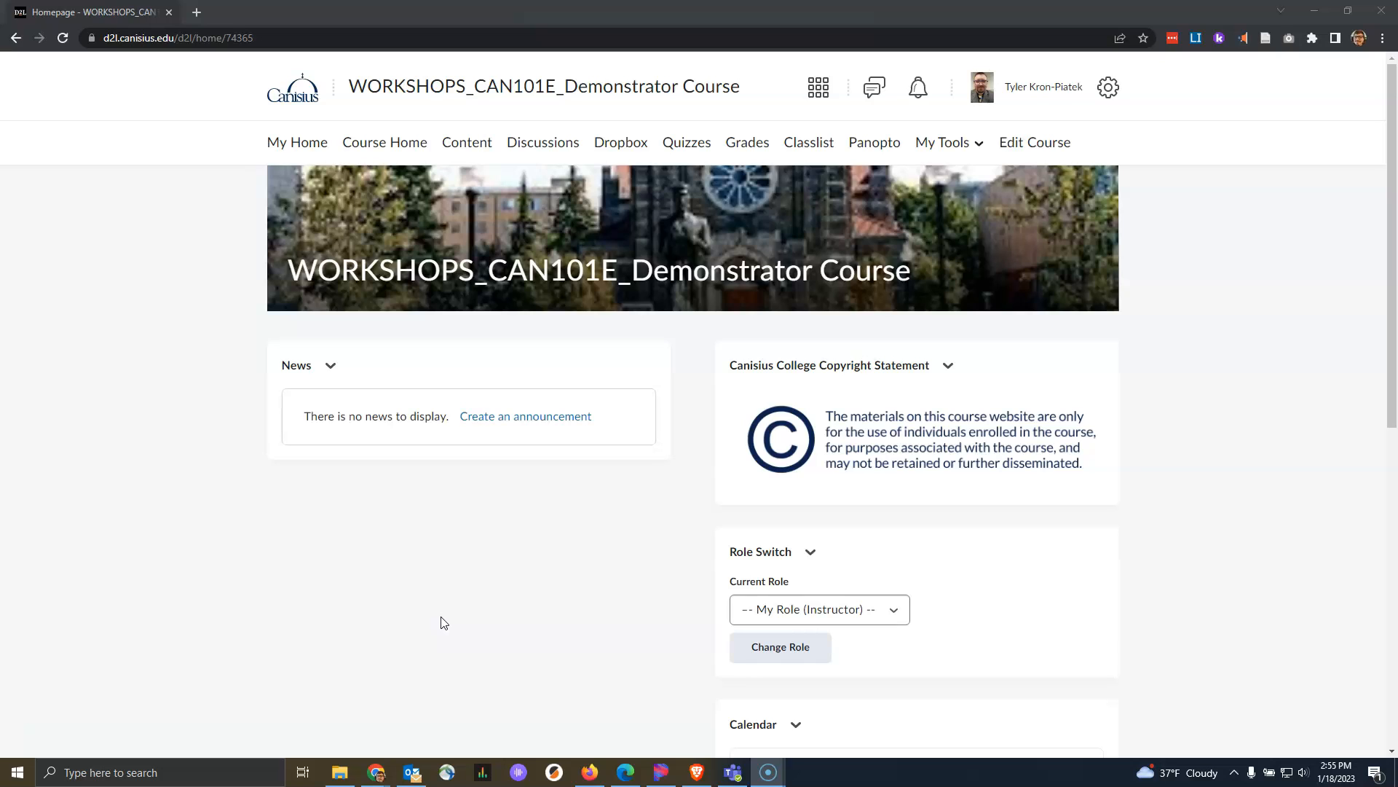
# Start a new Dropbox folder named "Group Dropbox Demo 001" graded out of 25 points.
pyautogui.click(899, 317)
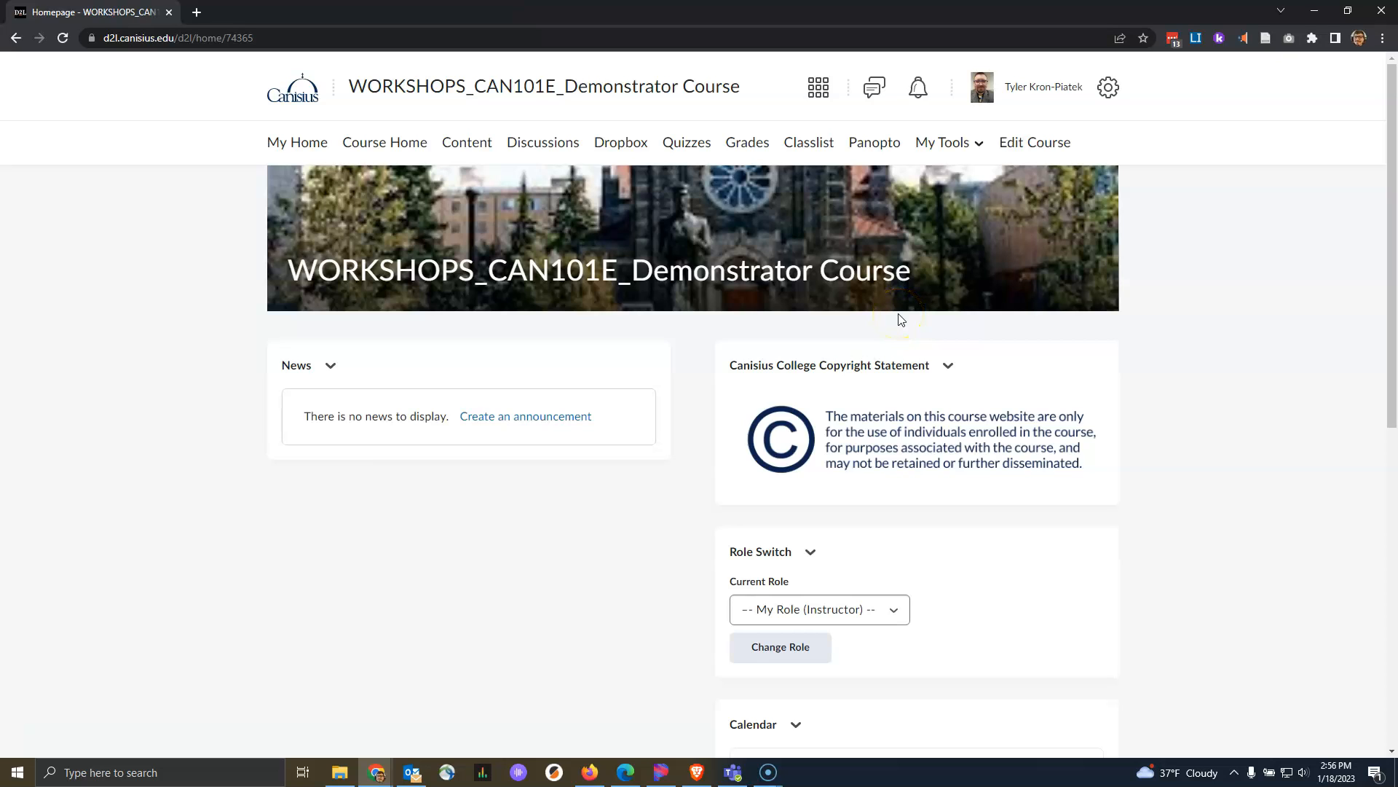
pyautogui.click(631, 145)
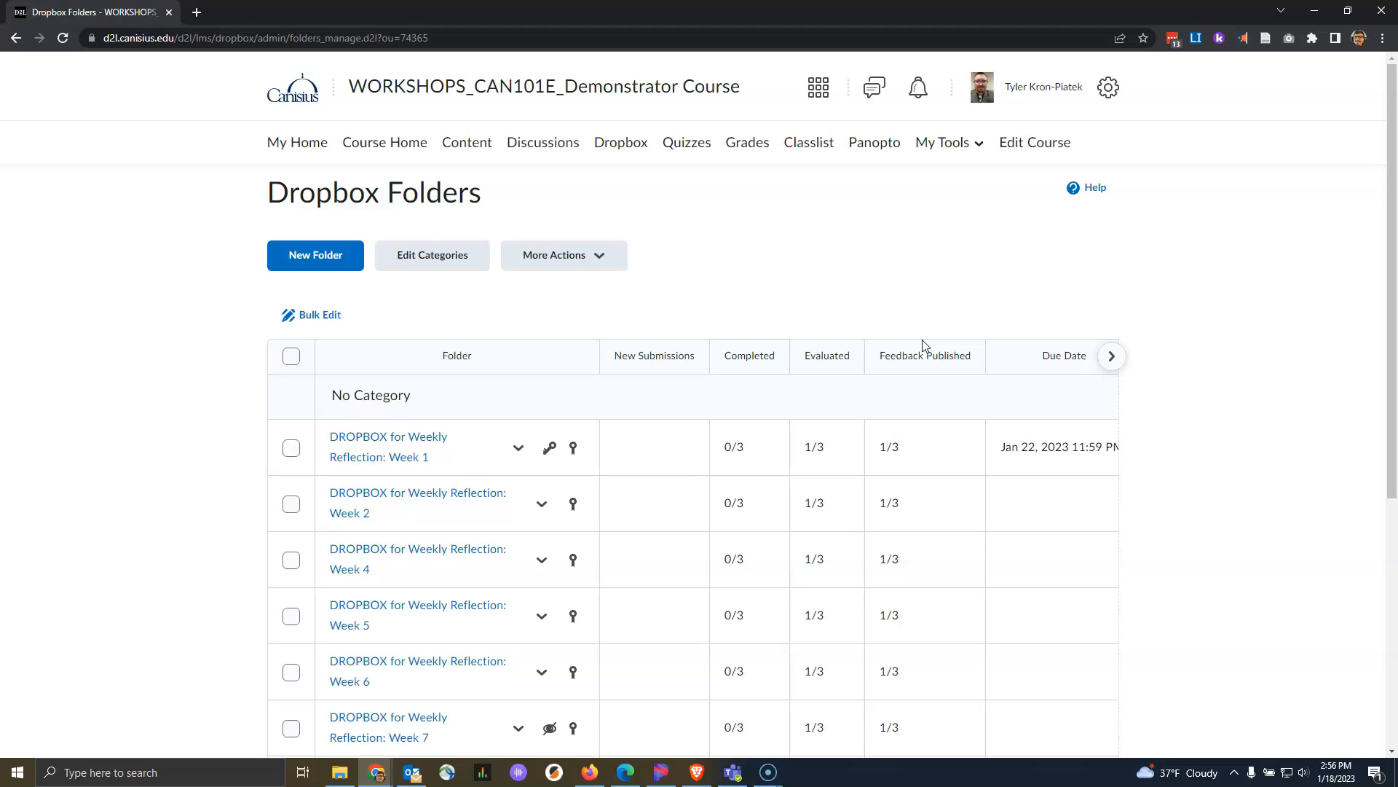
pyautogui.click(334, 256)
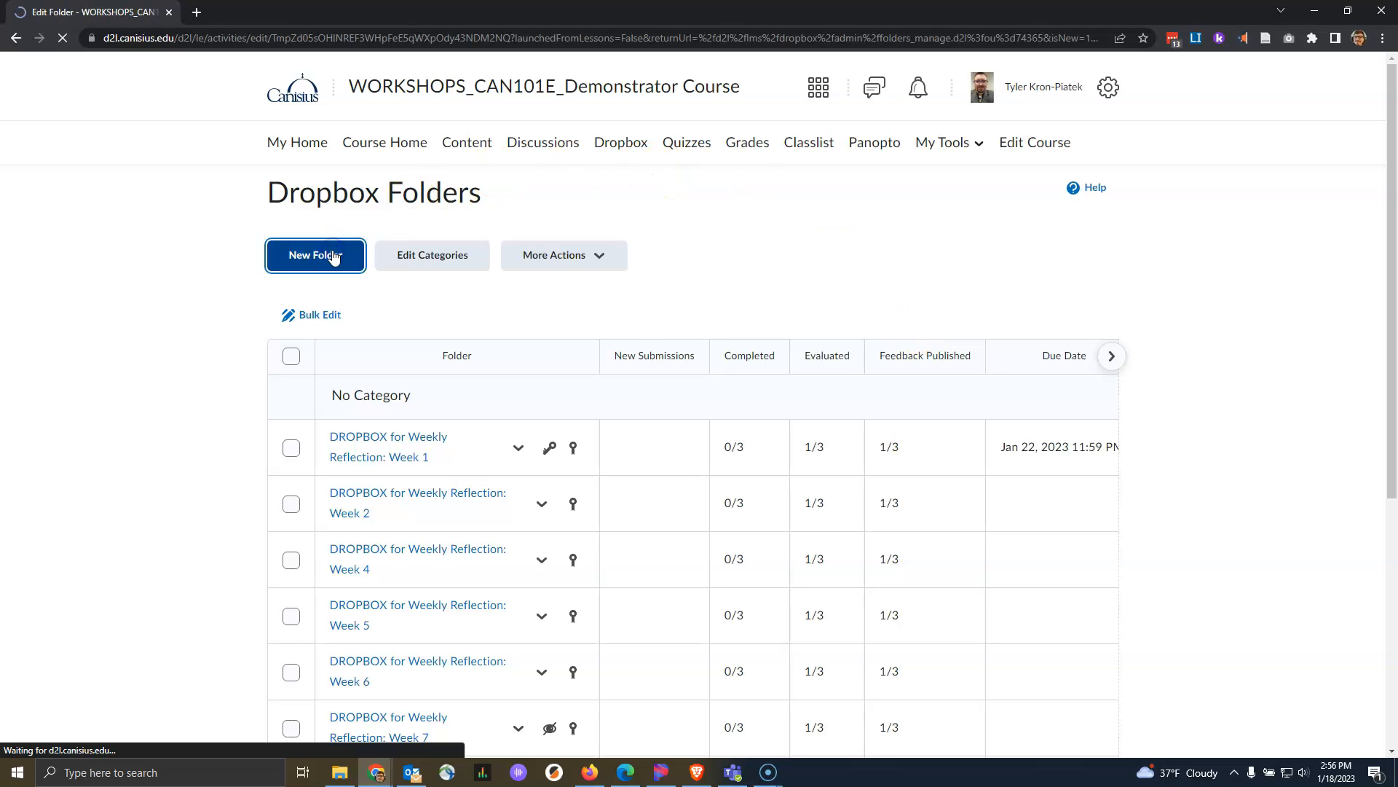
pyautogui.doubleClick(520, 158)
pyautogui.write('Group Dropbox Demo 001')
pyautogui.click(305, 215)
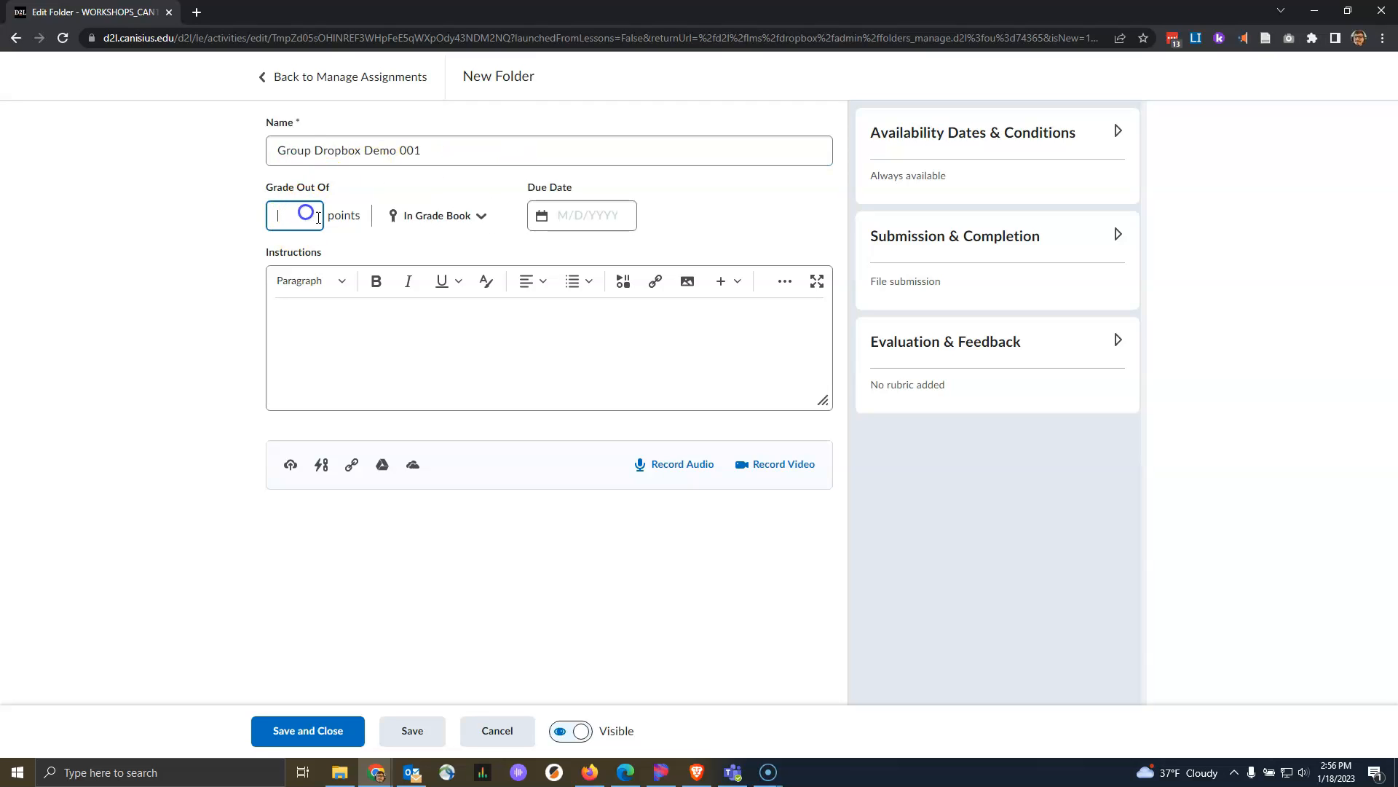
pyautogui.write('25')
# Fill the folder's instructions with lorem ipsum placeholder text beginning "Donec sollicitudin molestie malesuada".
pyautogui.click(1196, 37)
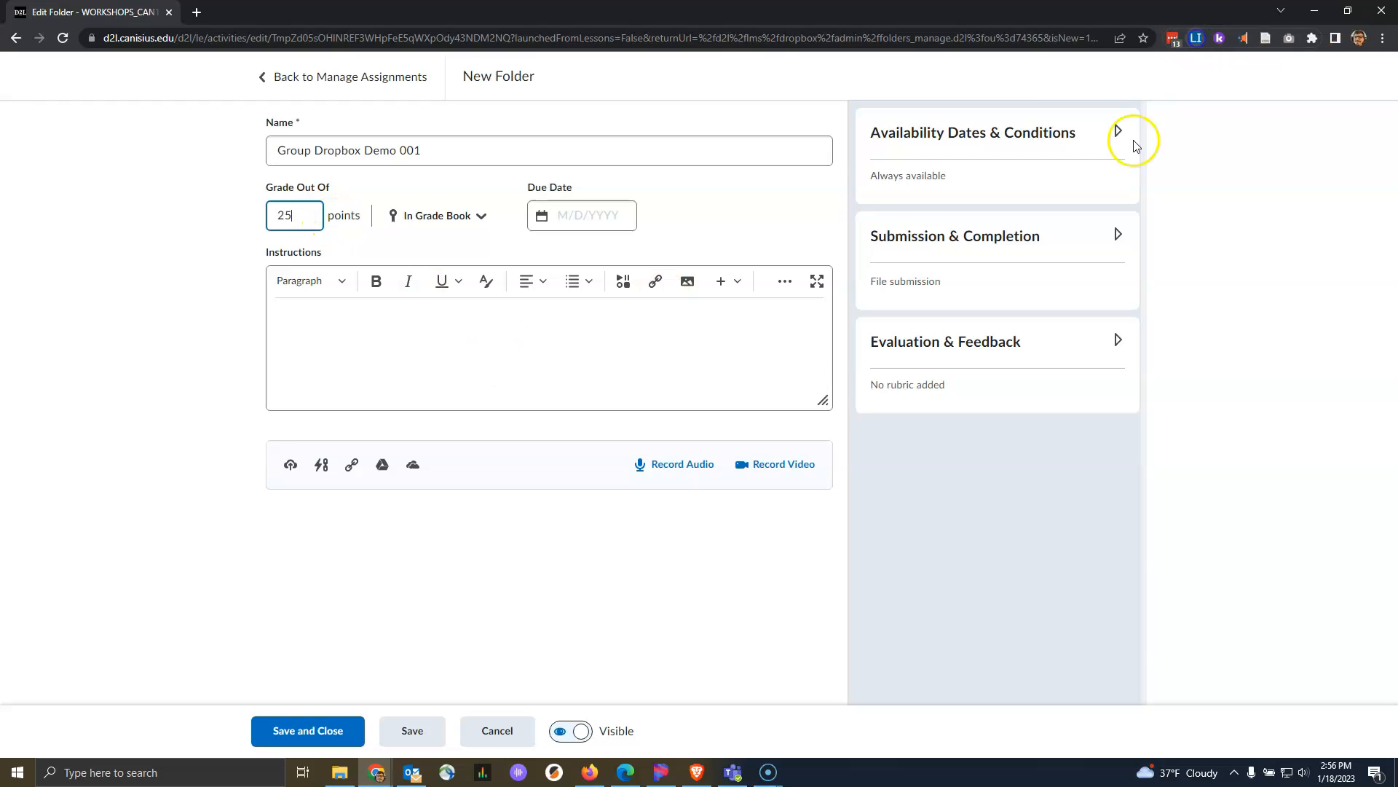
pyautogui.click(549, 332)
pyautogui.write('Donec sollicitudin molestie malesuada. Sed porttitor lectus nibh. Curabitur non nulla sit amet nisl tempus convallis quis ac lectus. Vestibulum ac diam sit amet quam vehicula elementum sed sit amet dui. Curabitur arcu erat, accumsan id imperdiet et, porttitor at sem.')
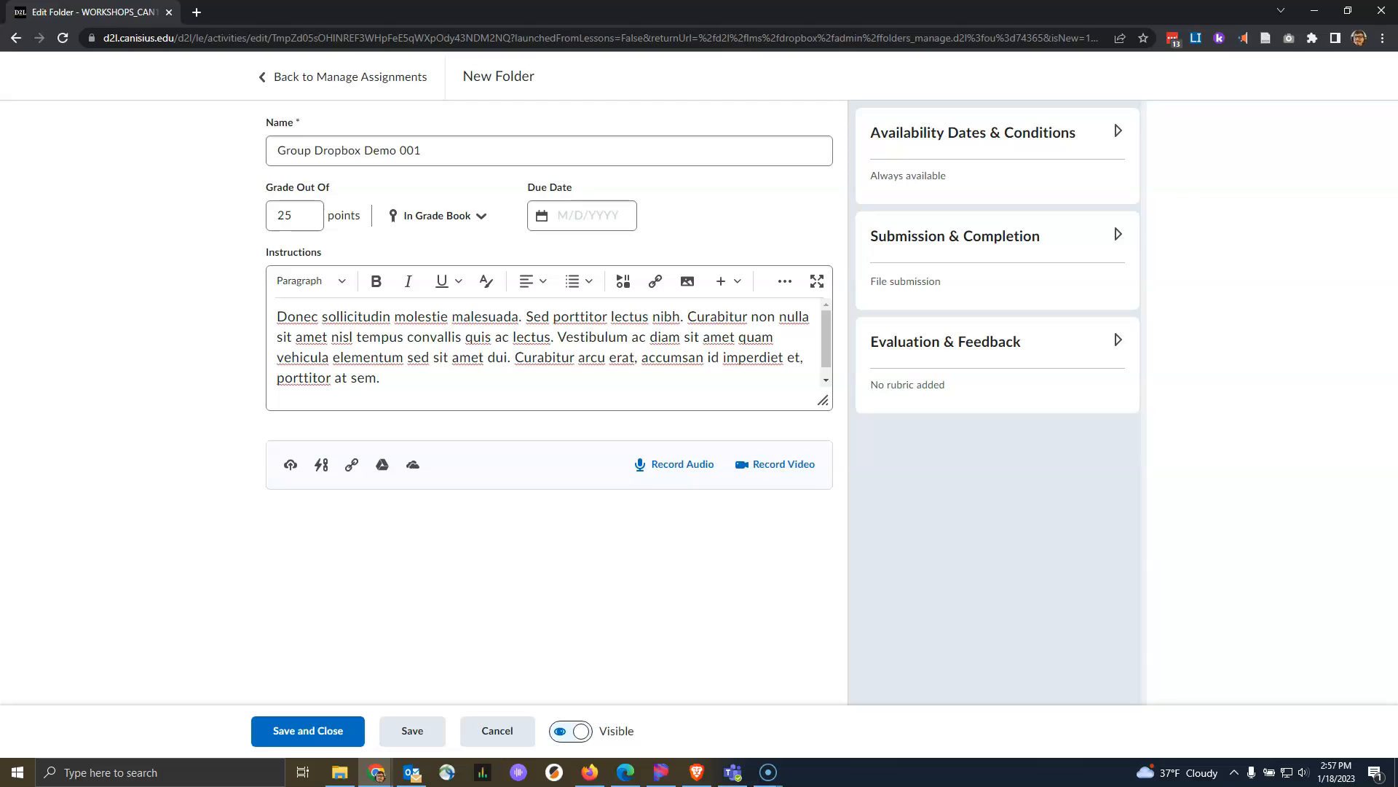
# Make the folder a group assignment using the DEMO group category, and save and close it.
pyautogui.click(1101, 243)
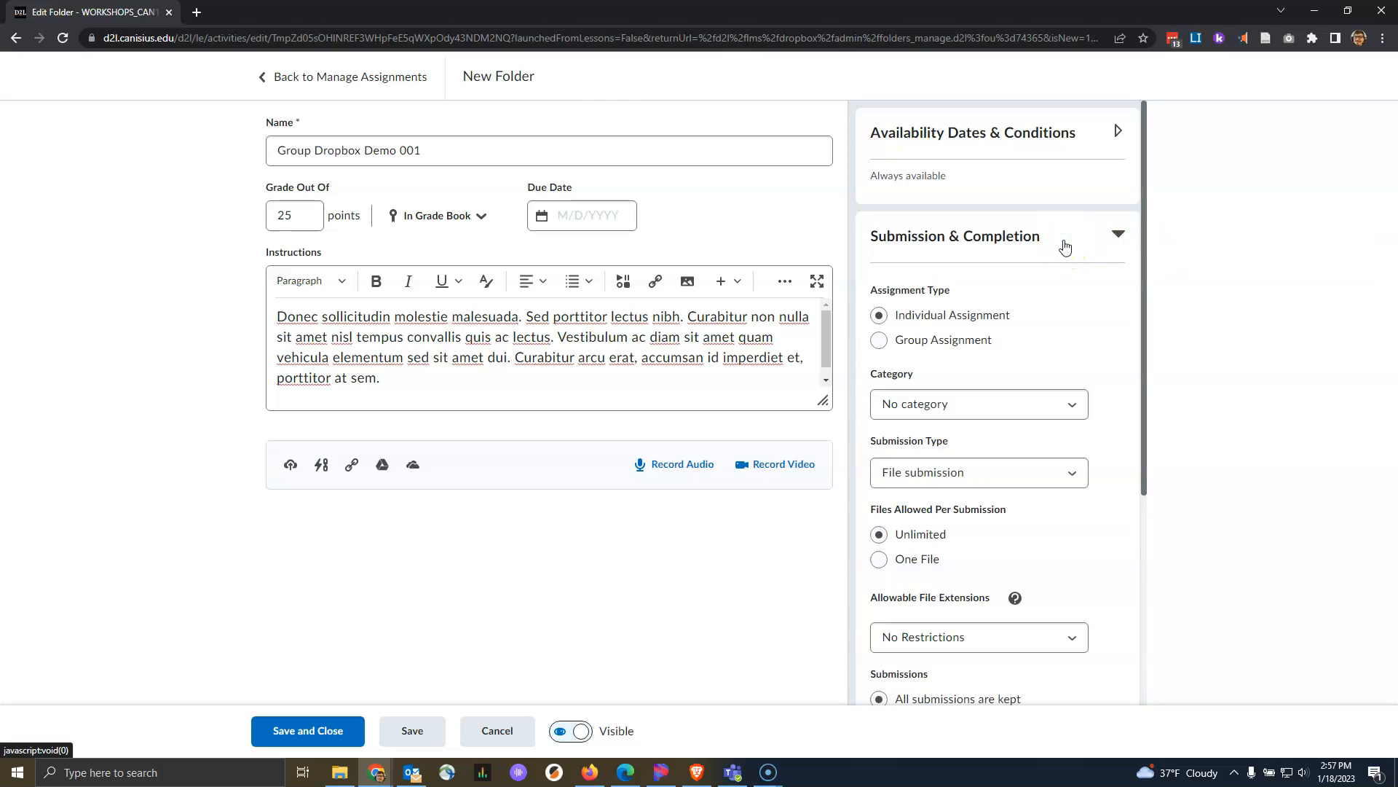
pyautogui.click(881, 342)
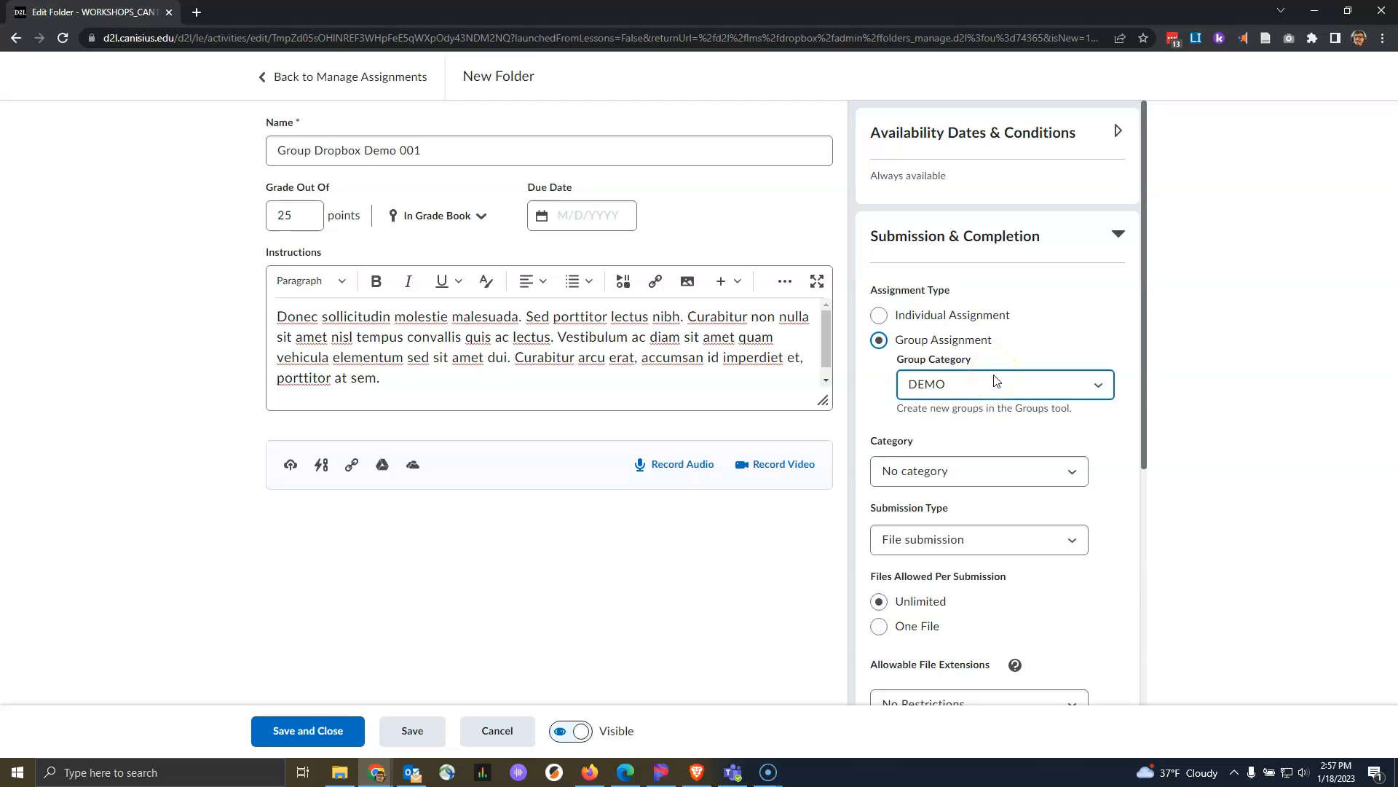
pyautogui.click(1045, 380)
pyautogui.click(1048, 354)
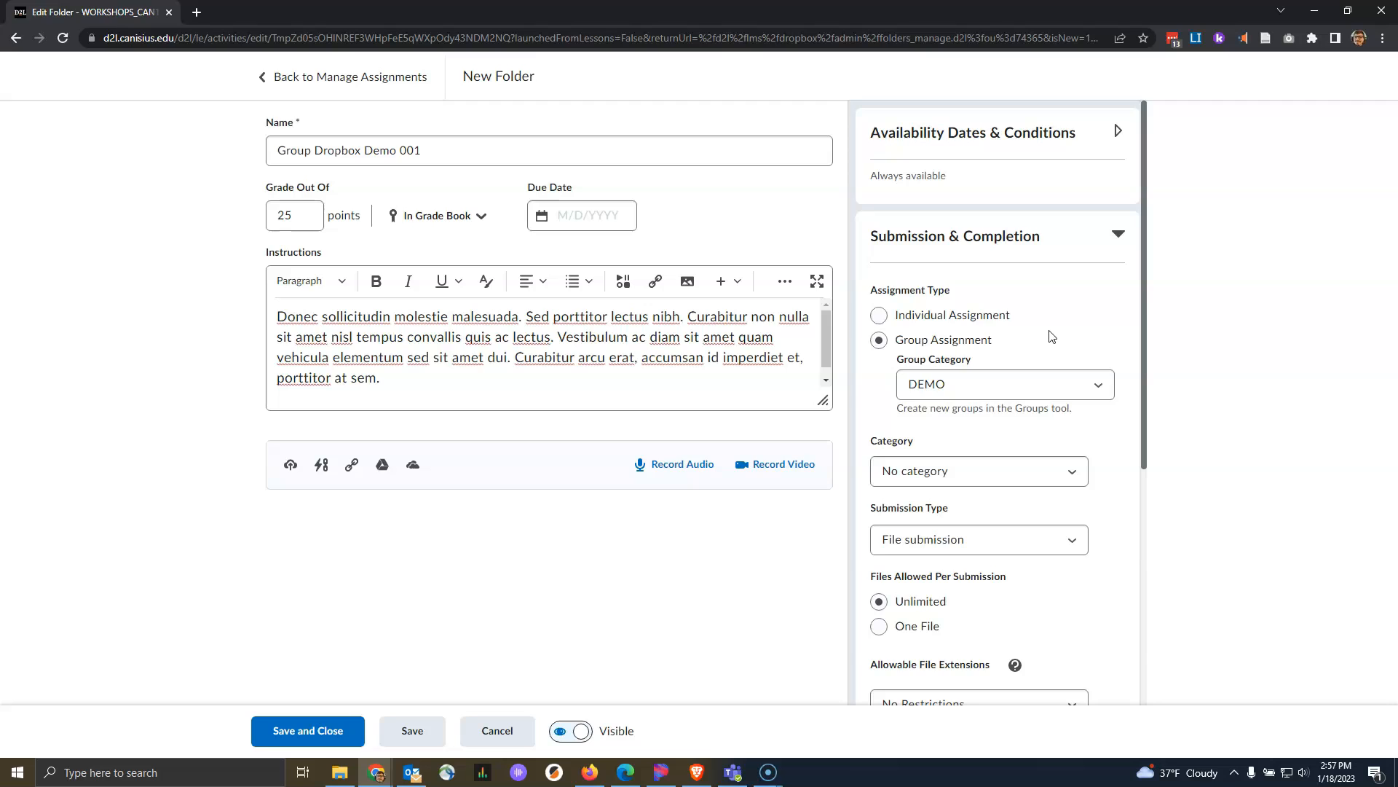
pyautogui.click(785, 460)
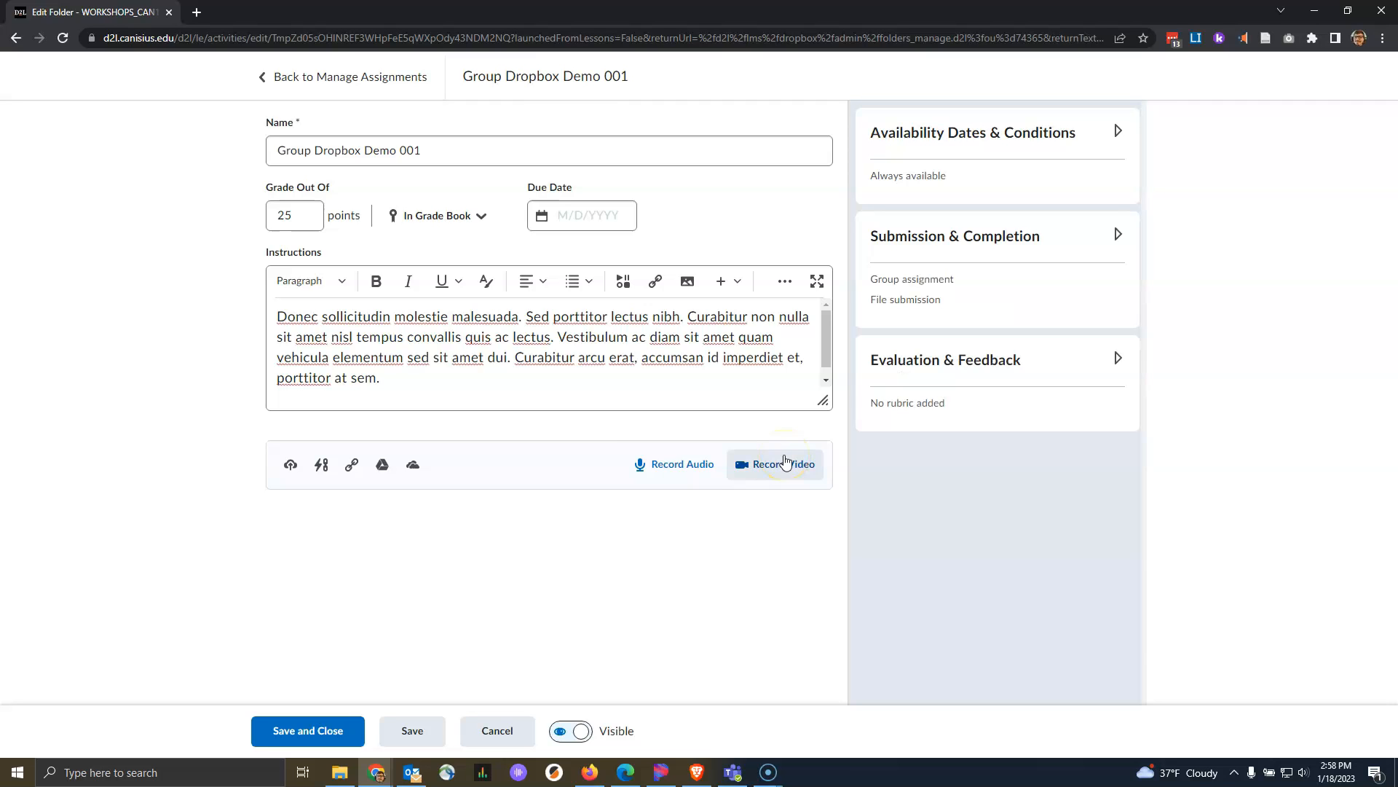
pyautogui.click(302, 730)
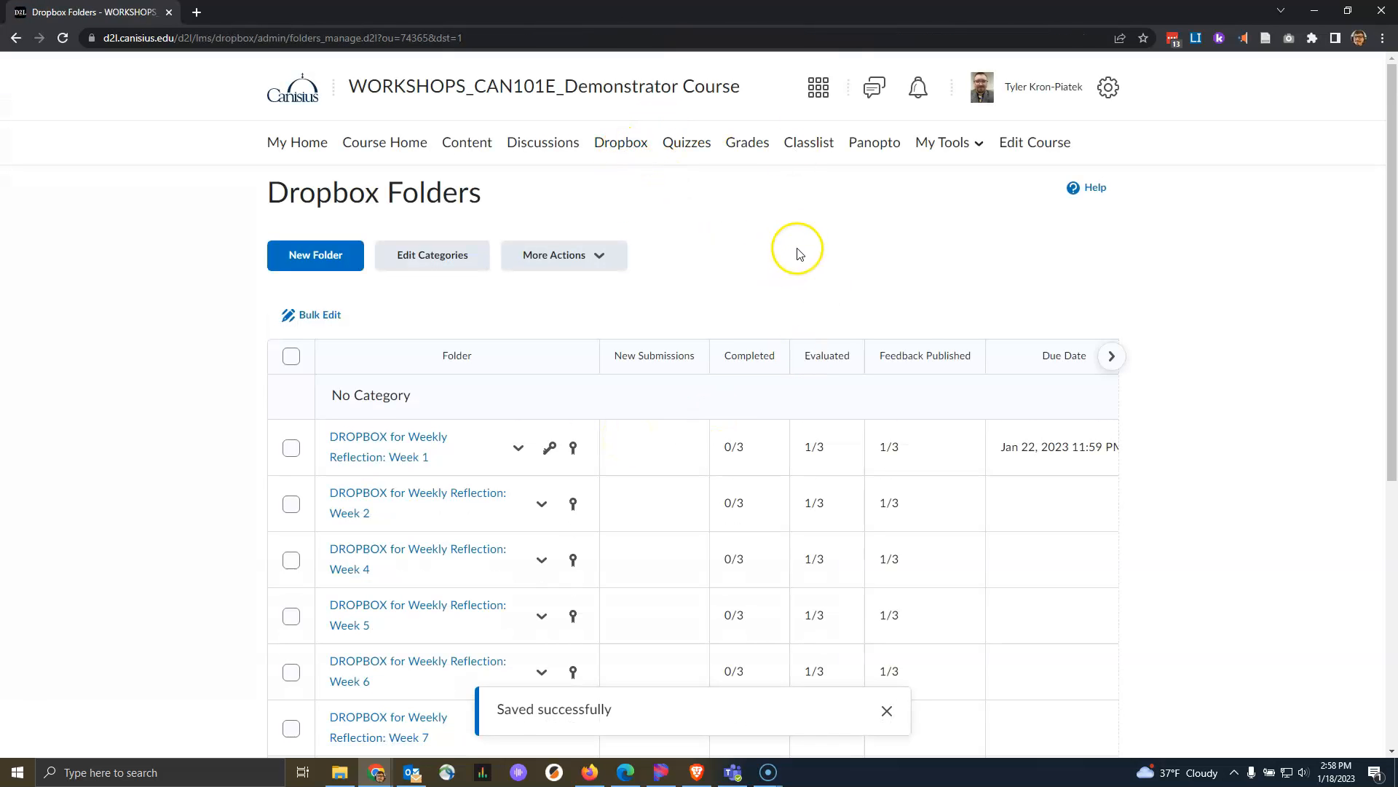
# Find Group Dropbox Demo 001 in the folder list and open its submissions.
pyautogui.scroll(-2, 783, 217)
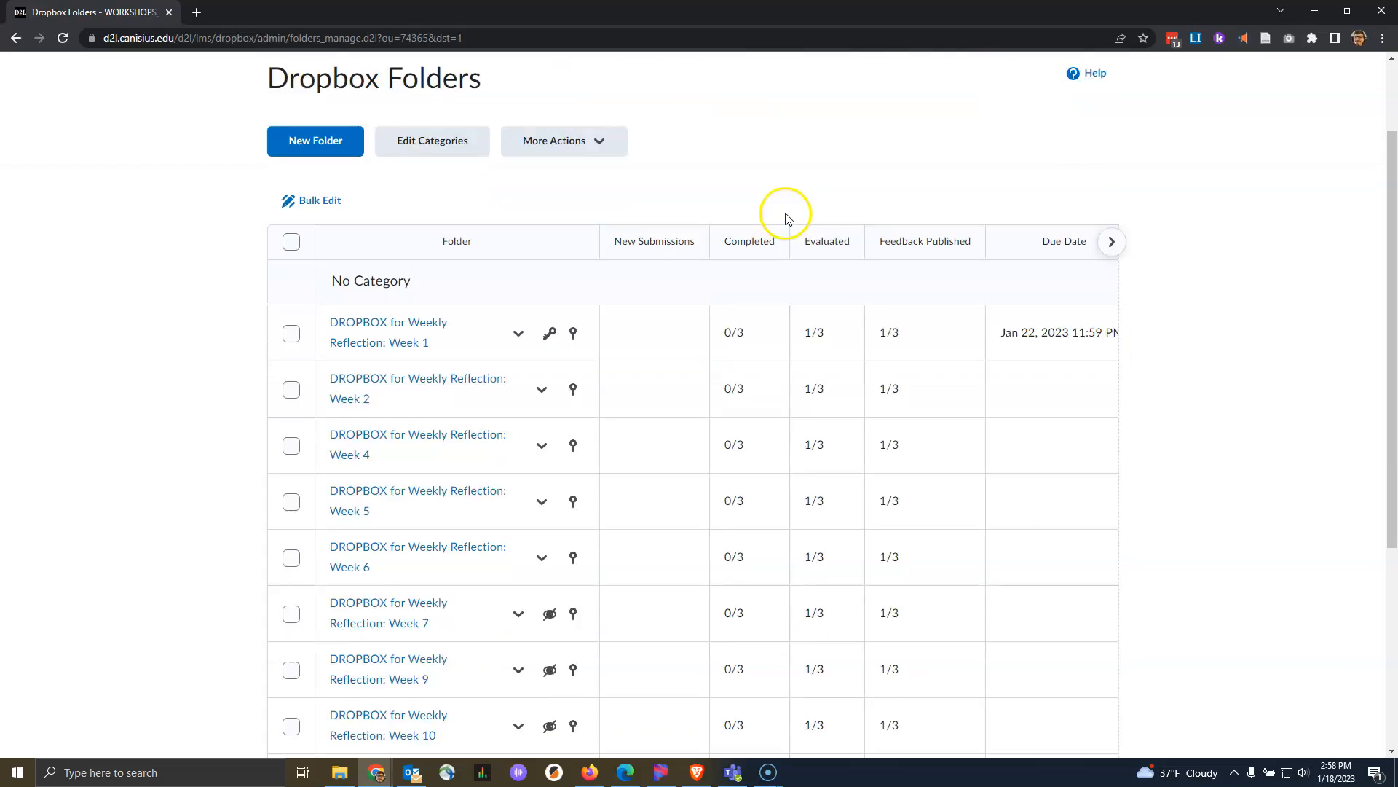
pyautogui.scroll(-5, 787, 215)
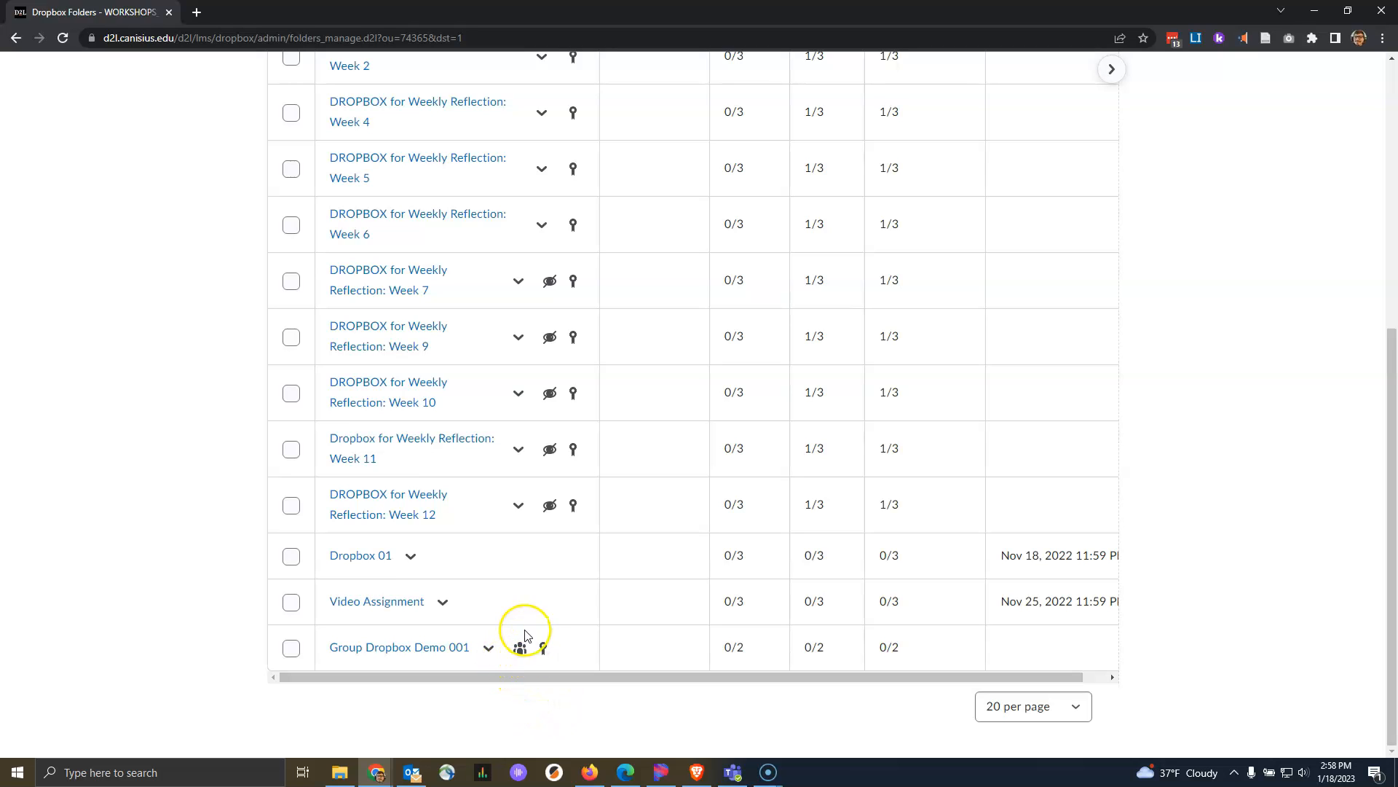
pyautogui.moveTo(526, 655)
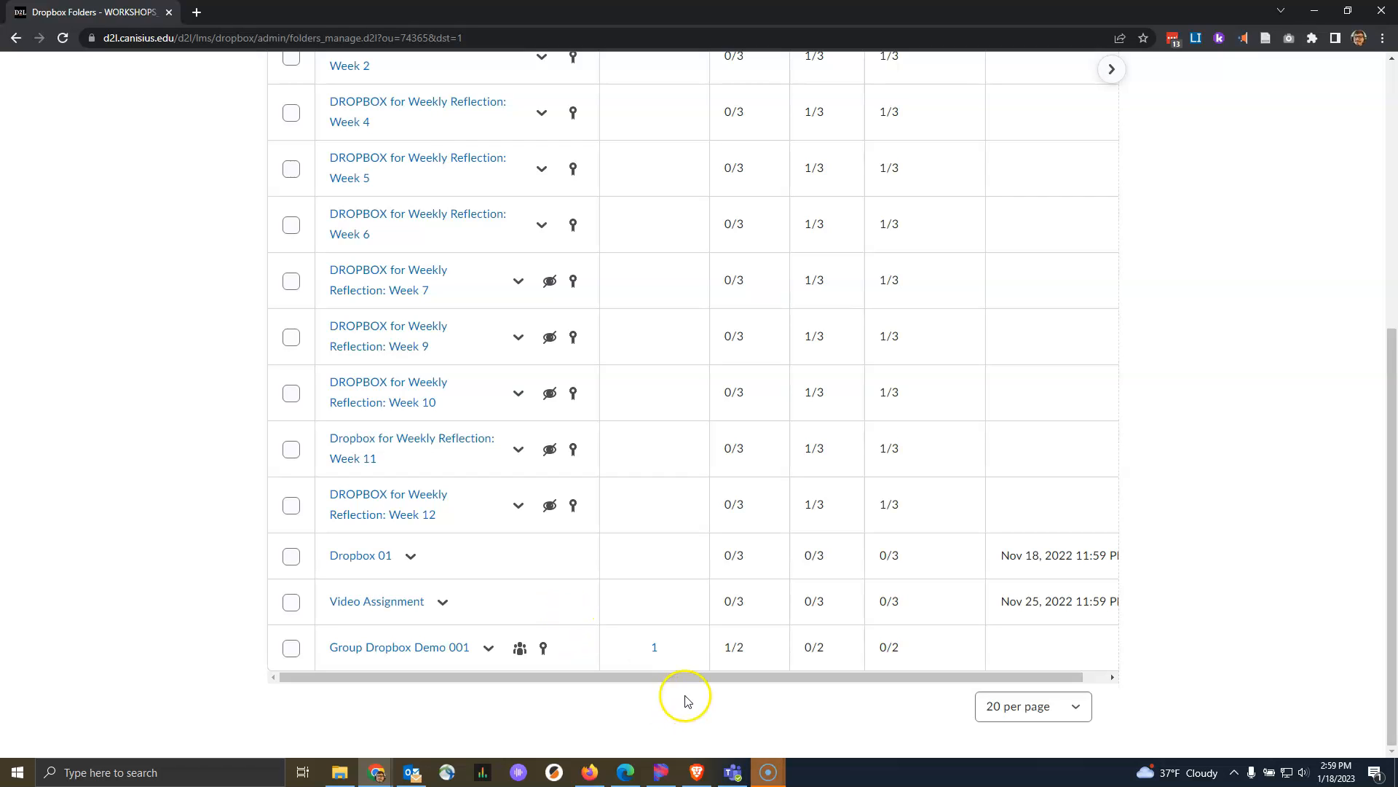
pyautogui.click(488, 647)
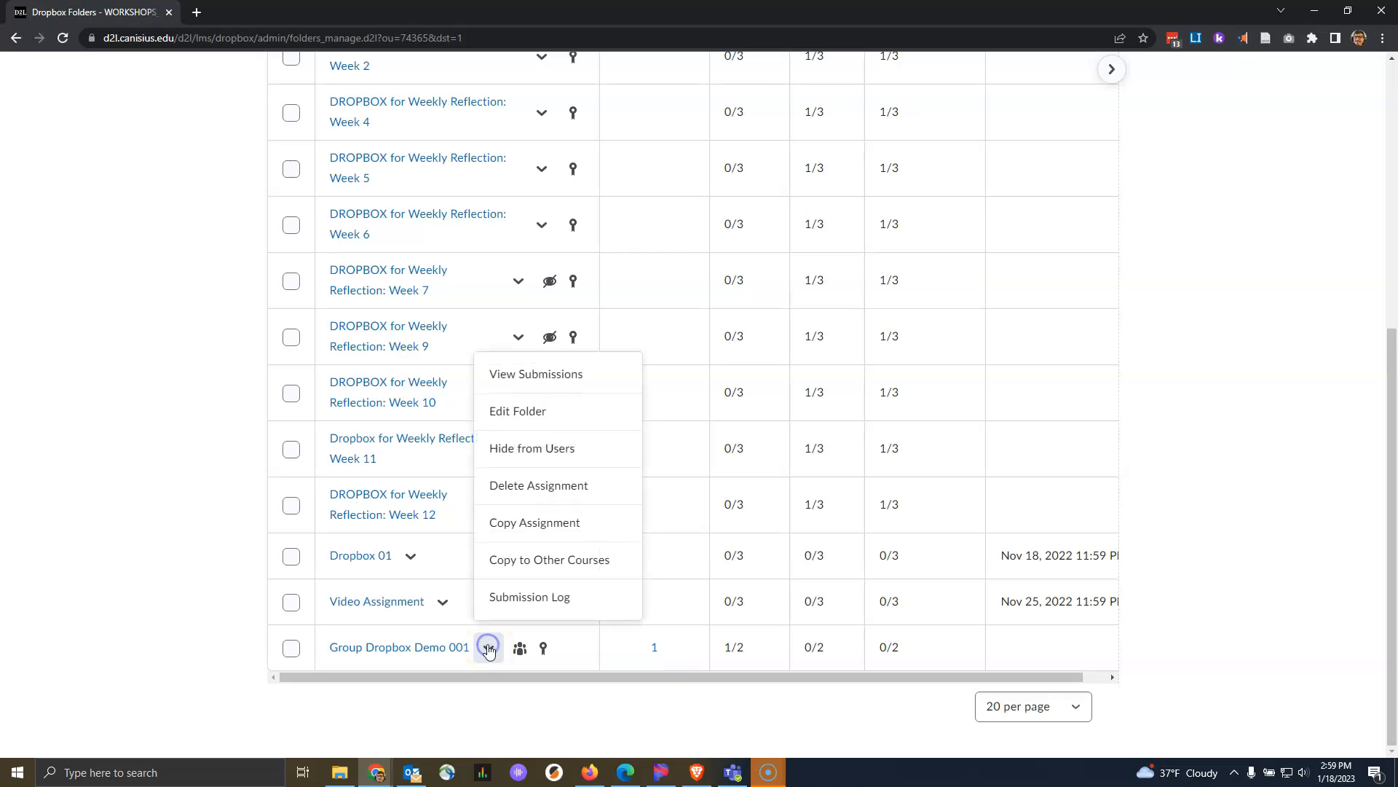
pyautogui.click(578, 390)
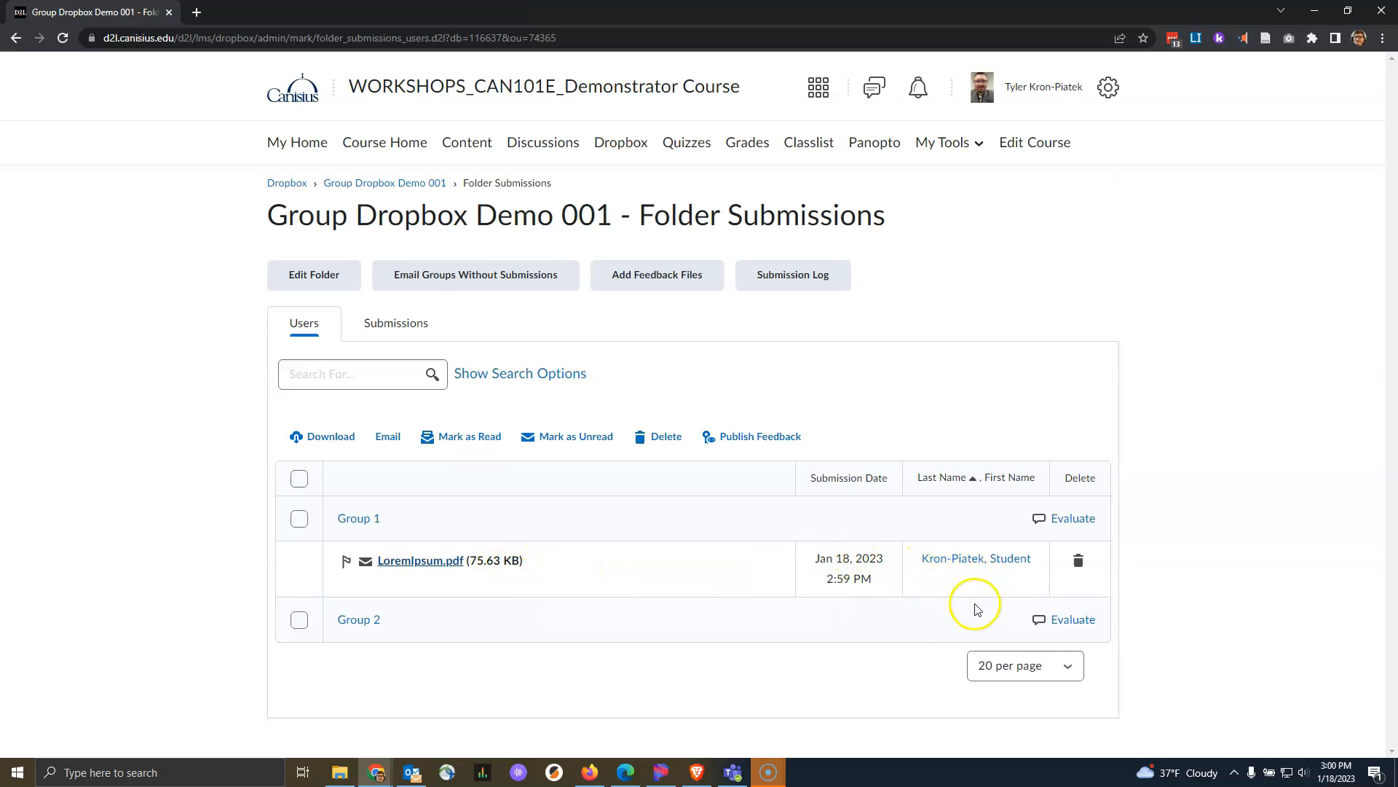
# Open Group 1's LoremIpsum.pdf submission for evaluation and view the list of all group members.
pyautogui.click(451, 570)
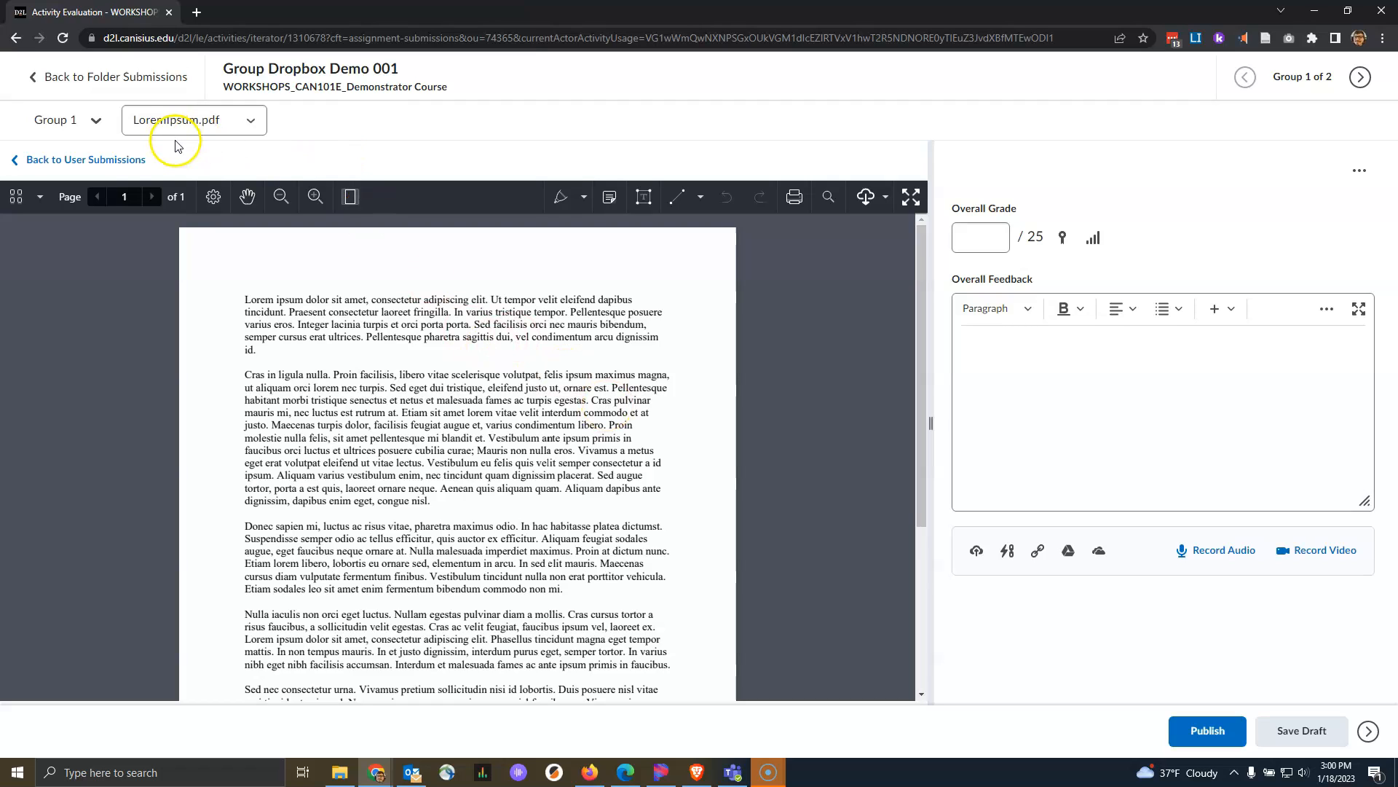
pyautogui.click(100, 126)
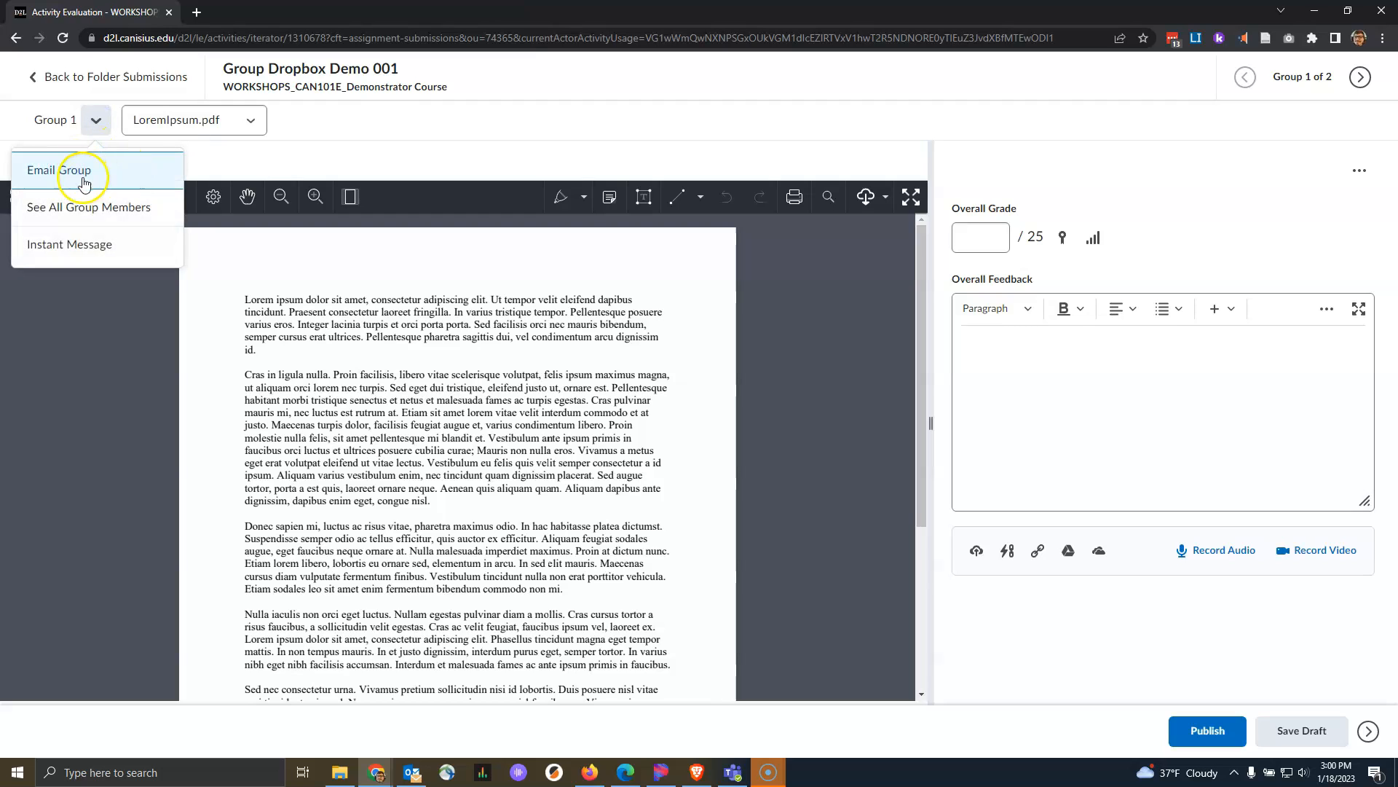
pyautogui.click(80, 216)
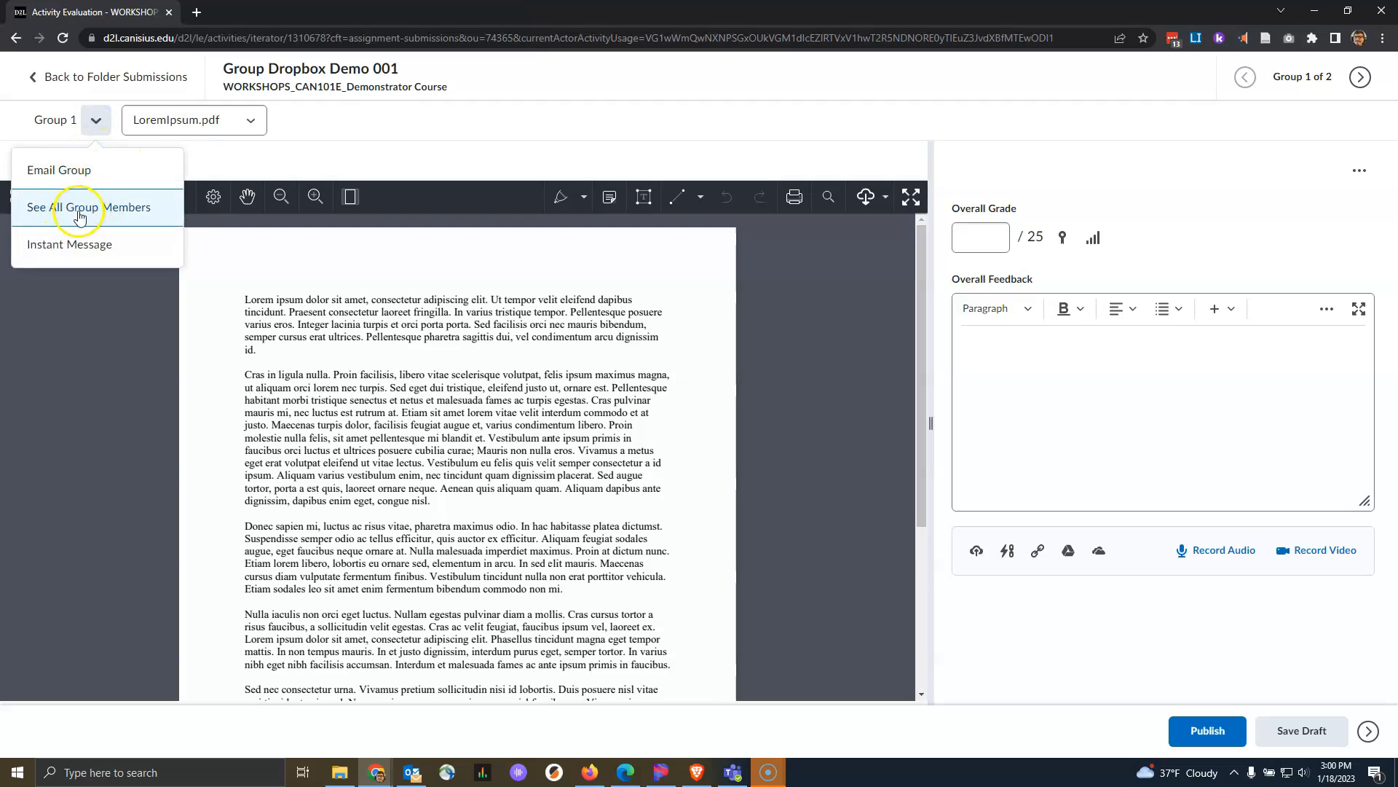
pyautogui.click(142, 210)
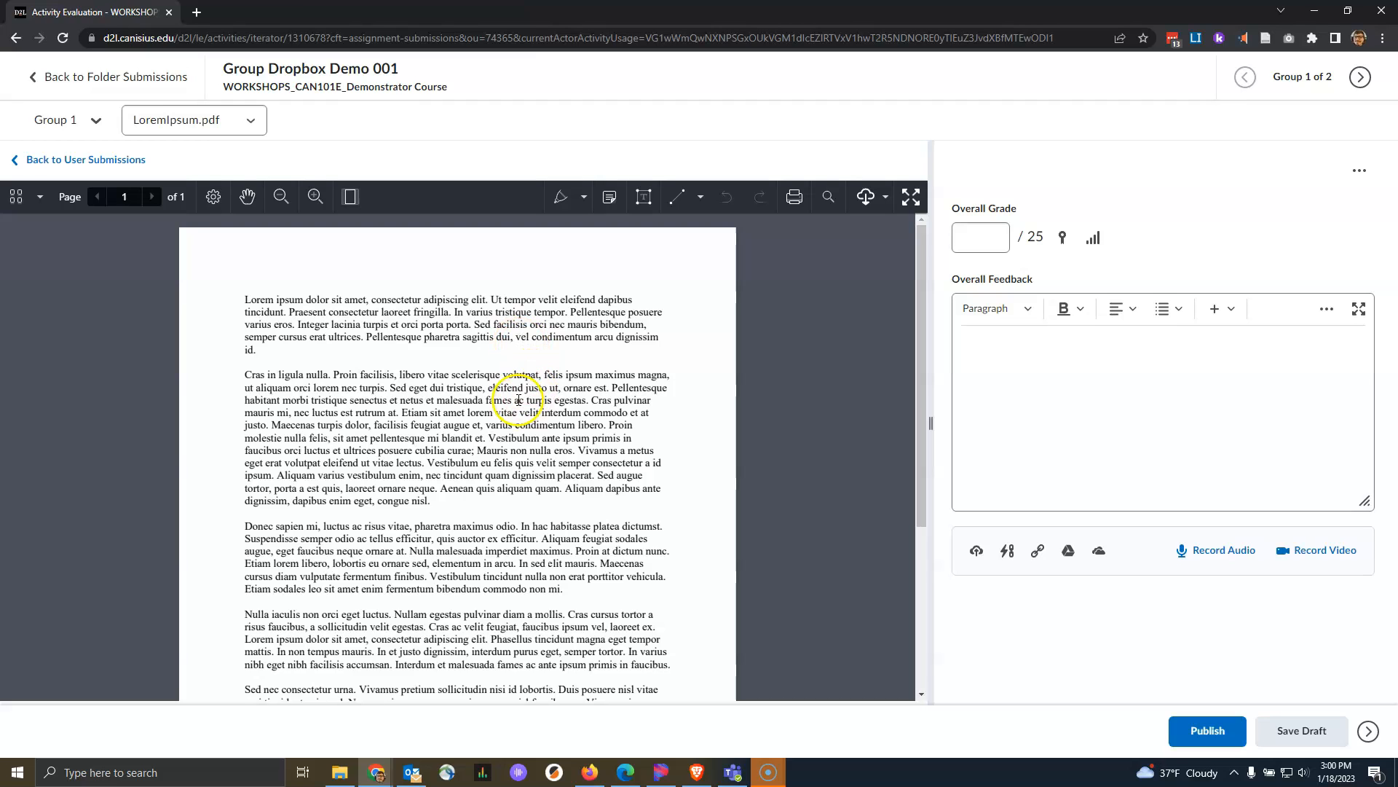
# Annotate LoremIpsum.pdf with "Needs a little more work but it's almost there!" and publish a grade of 24 with the feedback "Good work overall!".
pyautogui.click(560, 197)
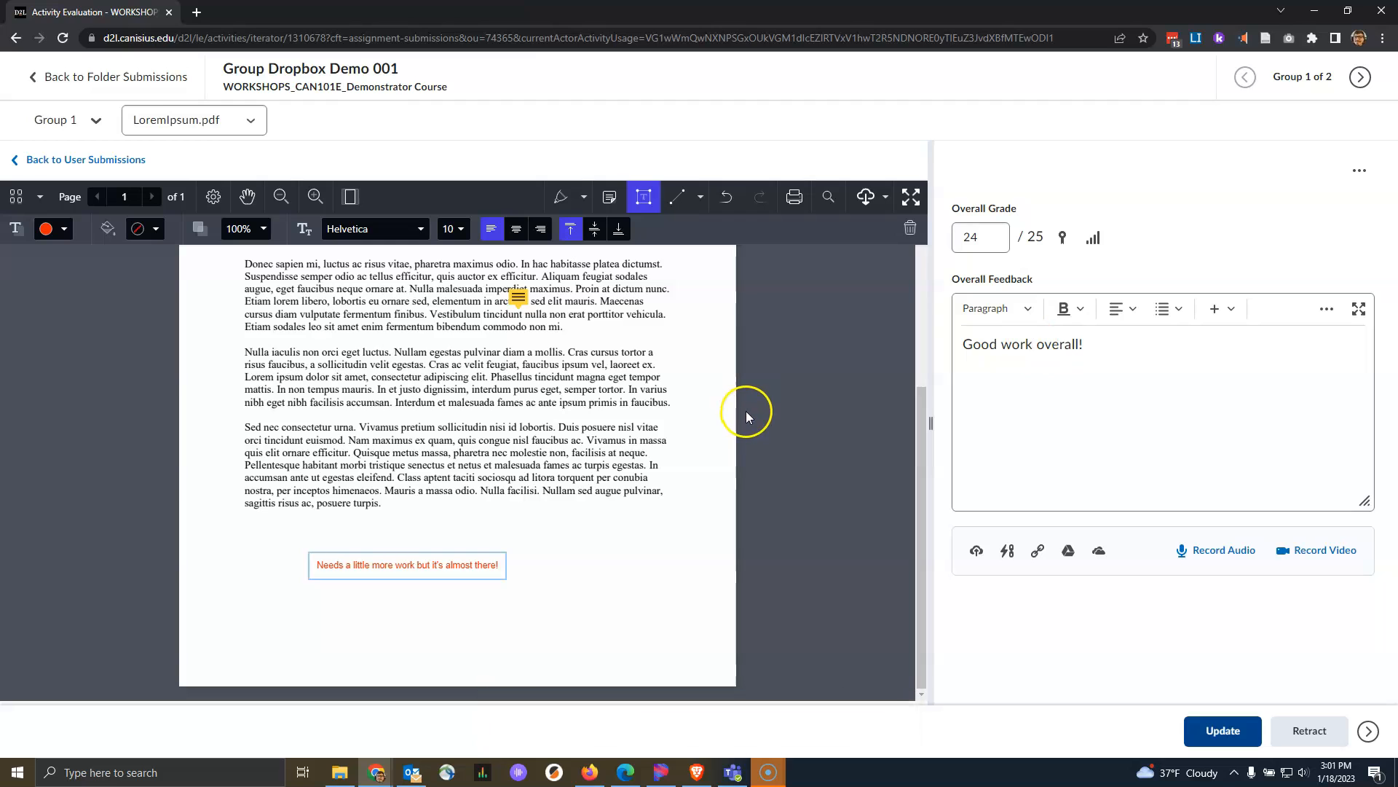
pyautogui.click(149, 78)
# Check the Group Dropbox Demo 001 column in the course grades and preview the submitting student's grades.
pyautogui.click(757, 148)
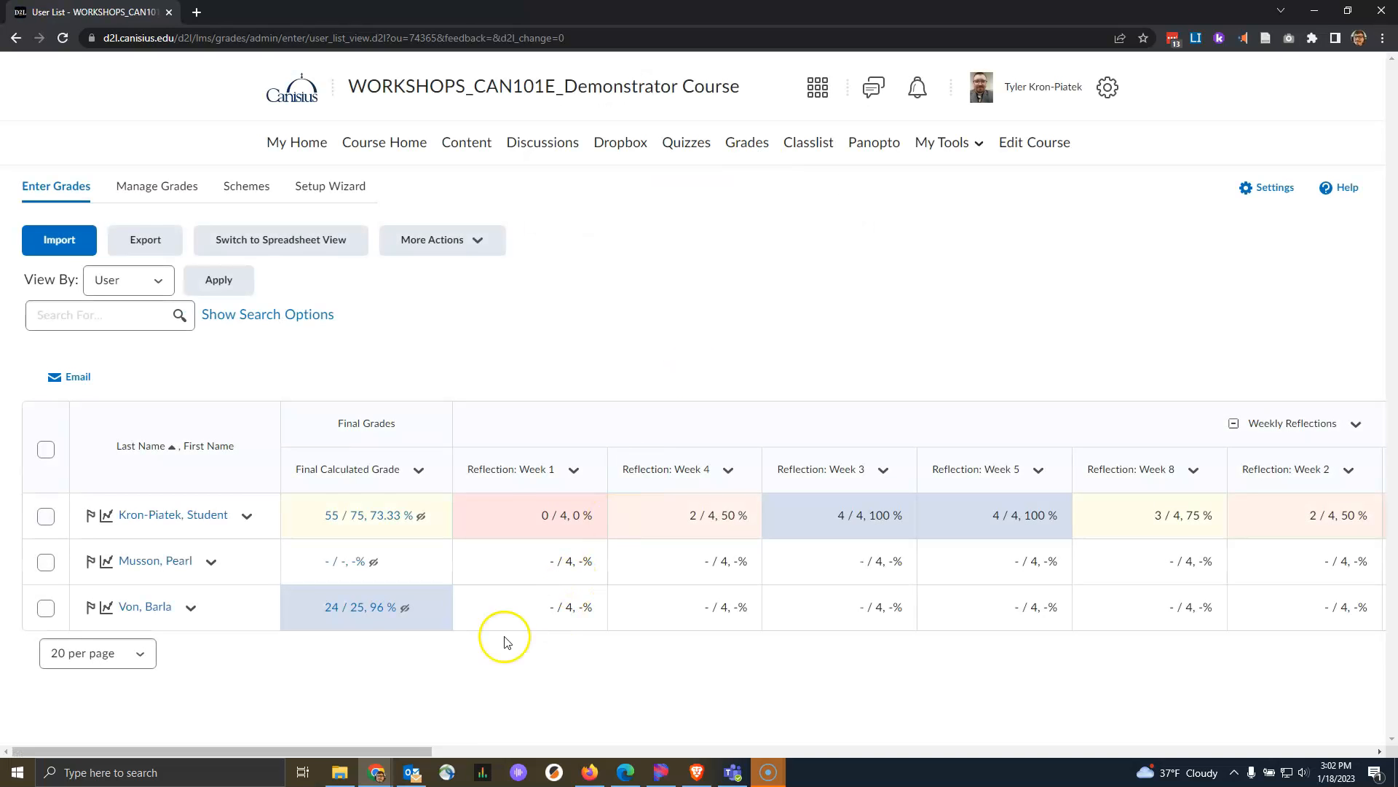
pyautogui.moveTo(405, 752); pyautogui.dragTo(1371, 739)
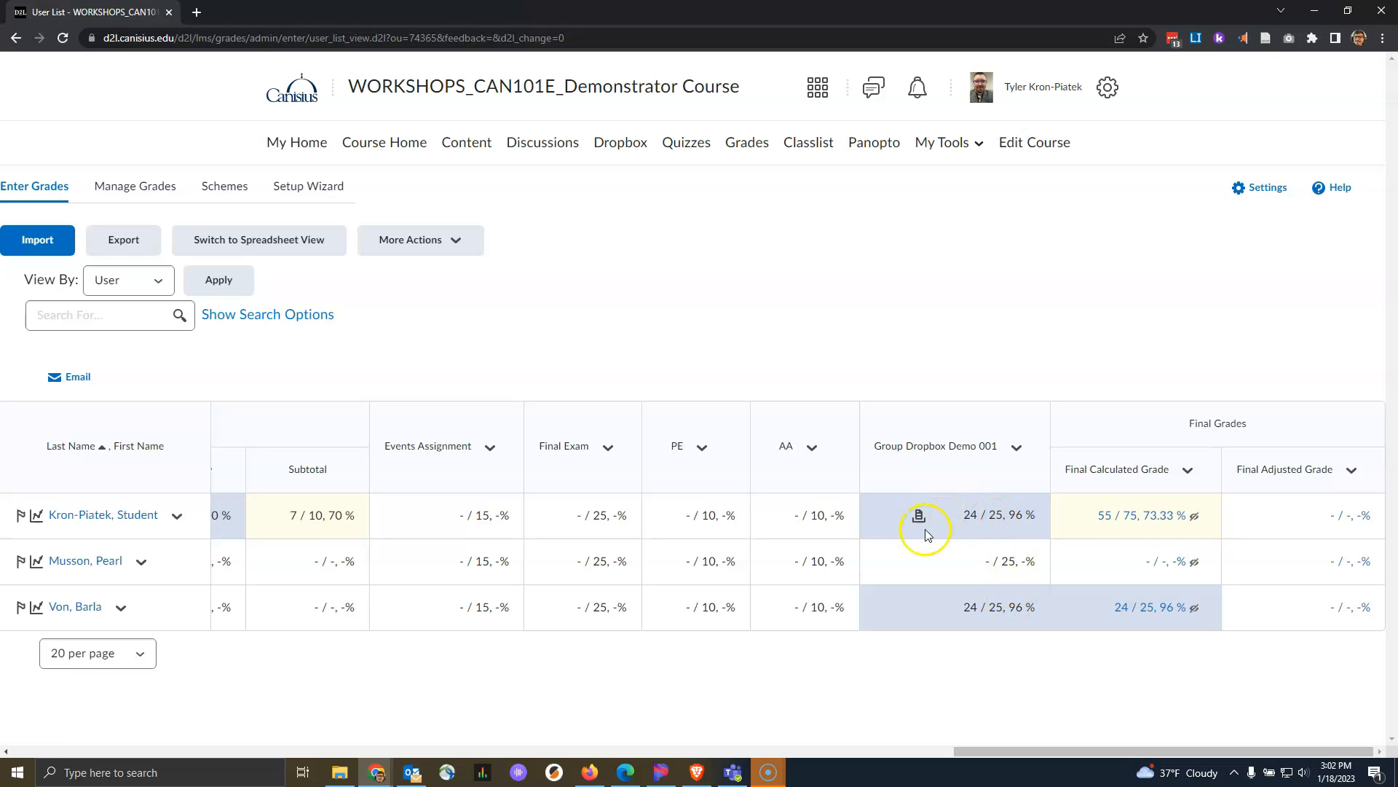
pyautogui.click(177, 515)
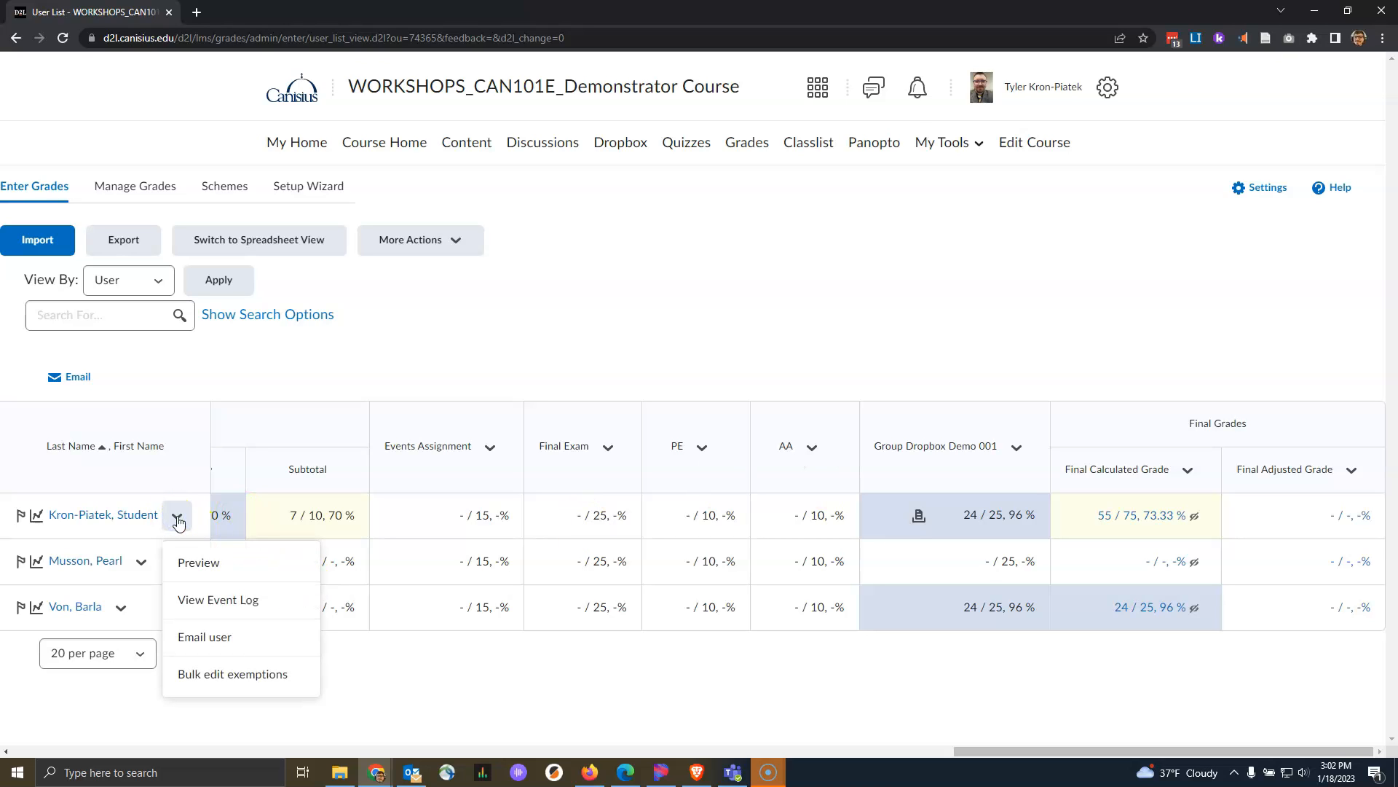
pyautogui.click(211, 562)
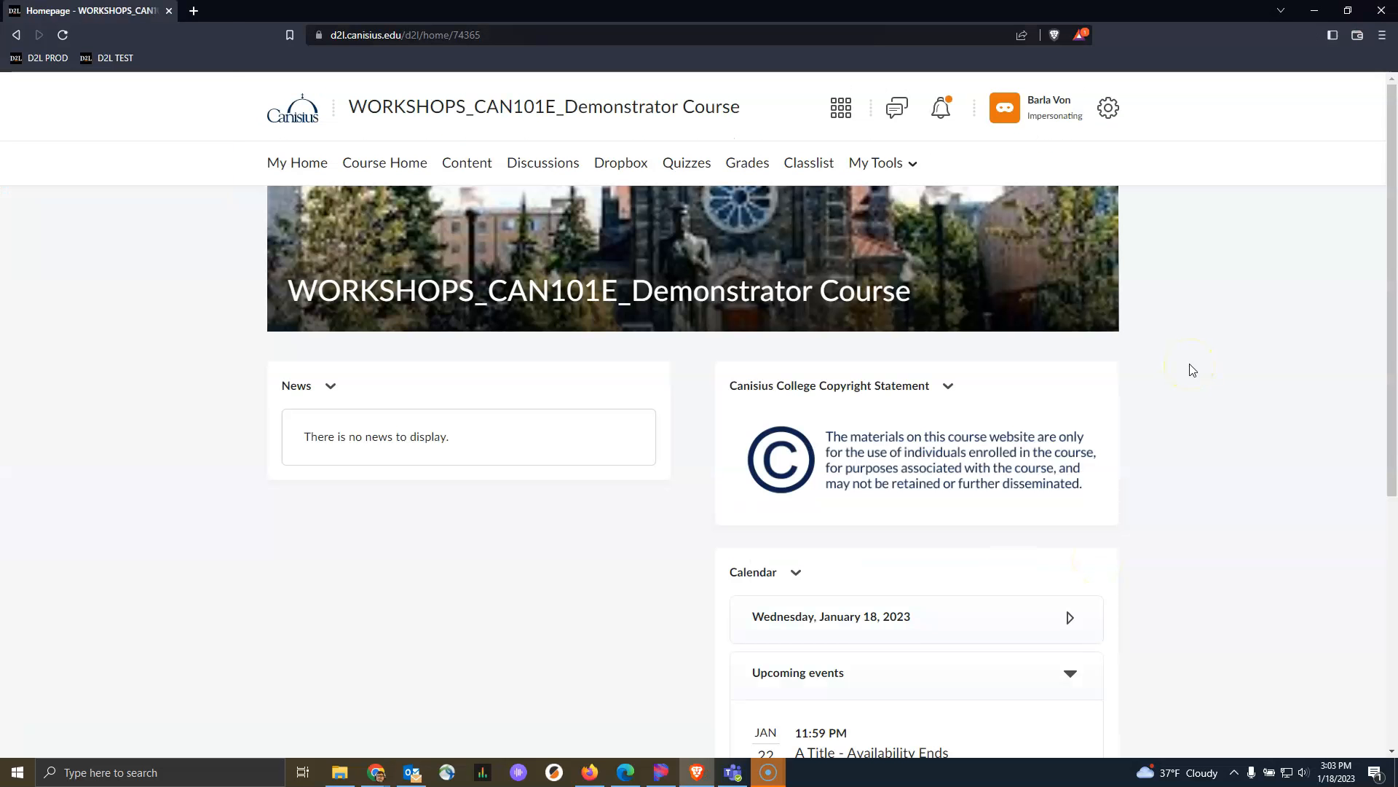
# In the first group member's student view, open the unread feedback for Group Dropbox Demo 001 and review it.
pyautogui.click(643, 163)
pyautogui.scroll(-1, 737, 272)
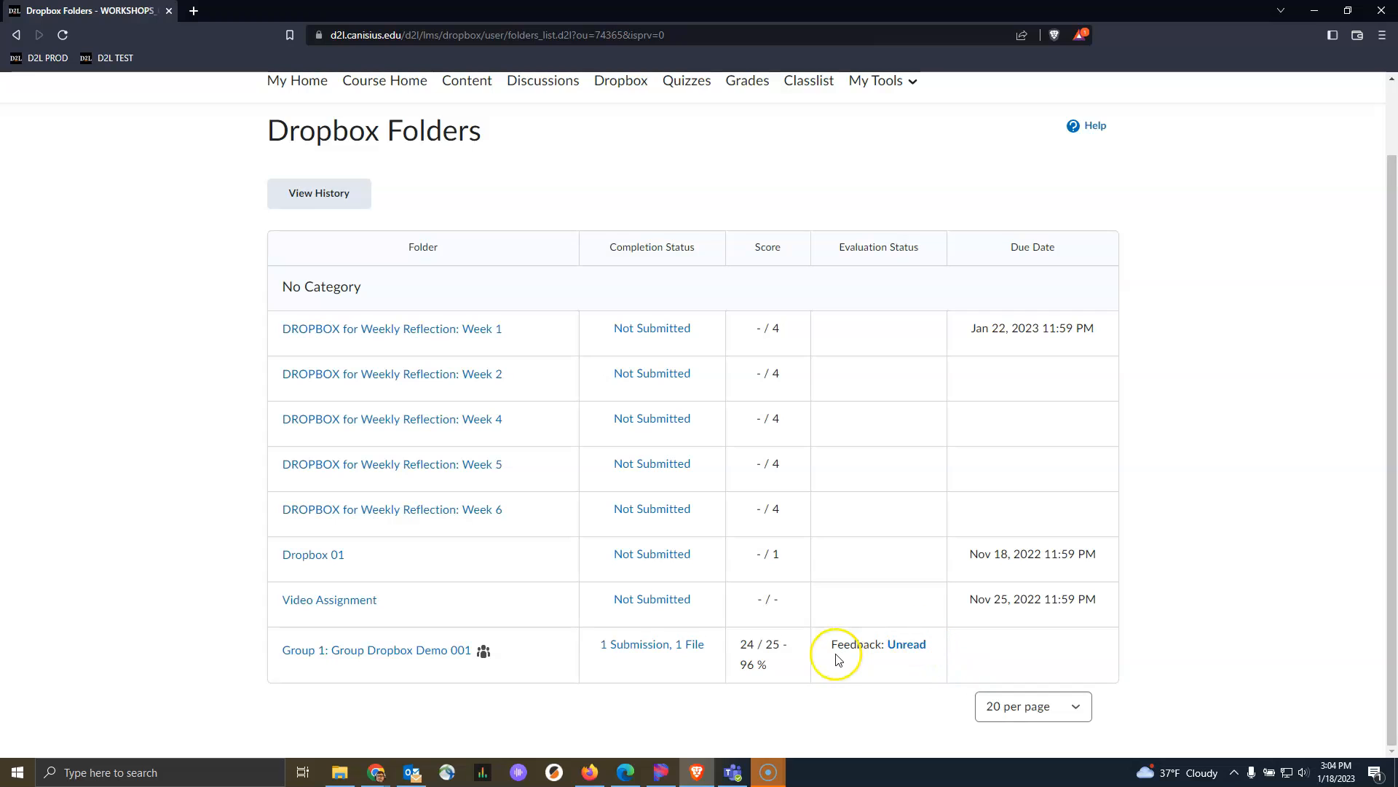
pyautogui.click(910, 651)
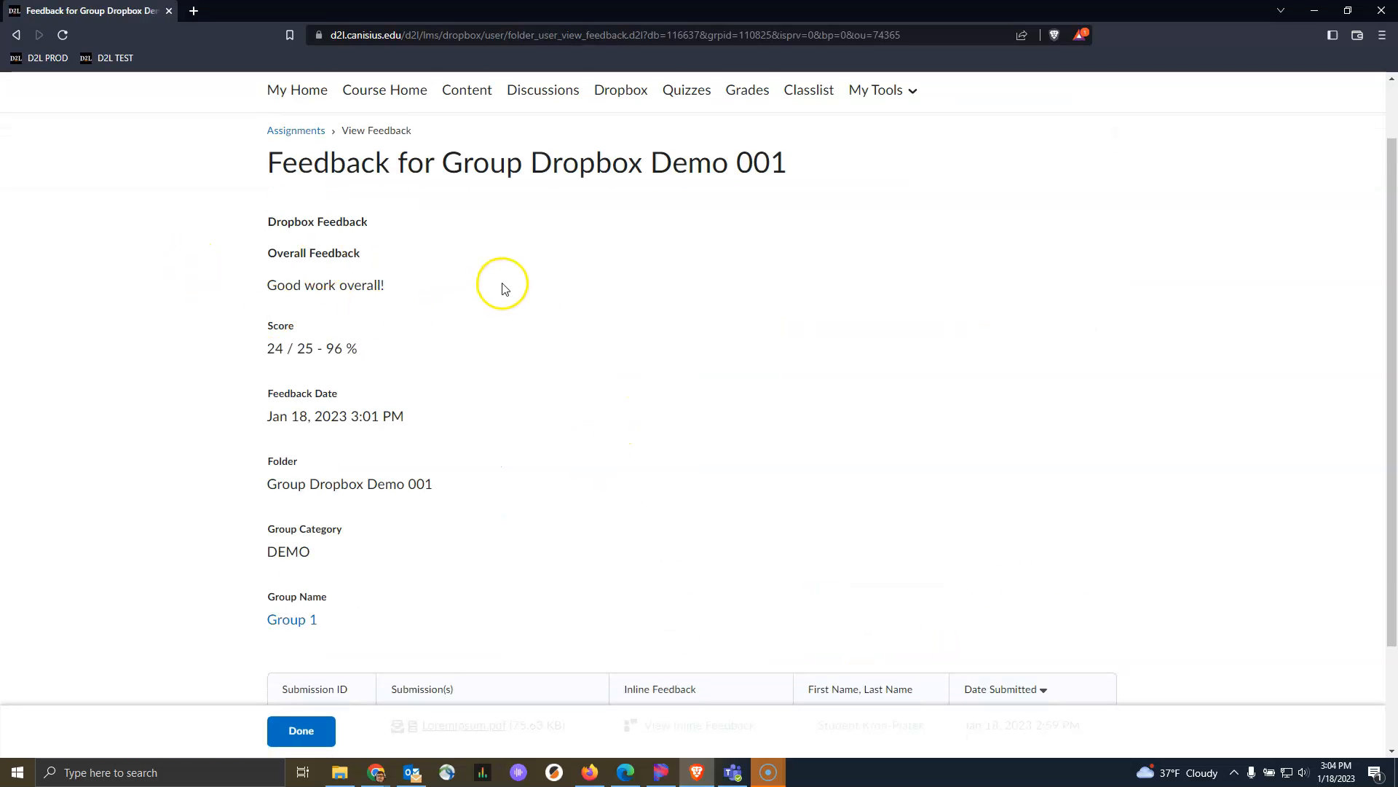
pyautogui.scroll(-2, 436, 357)
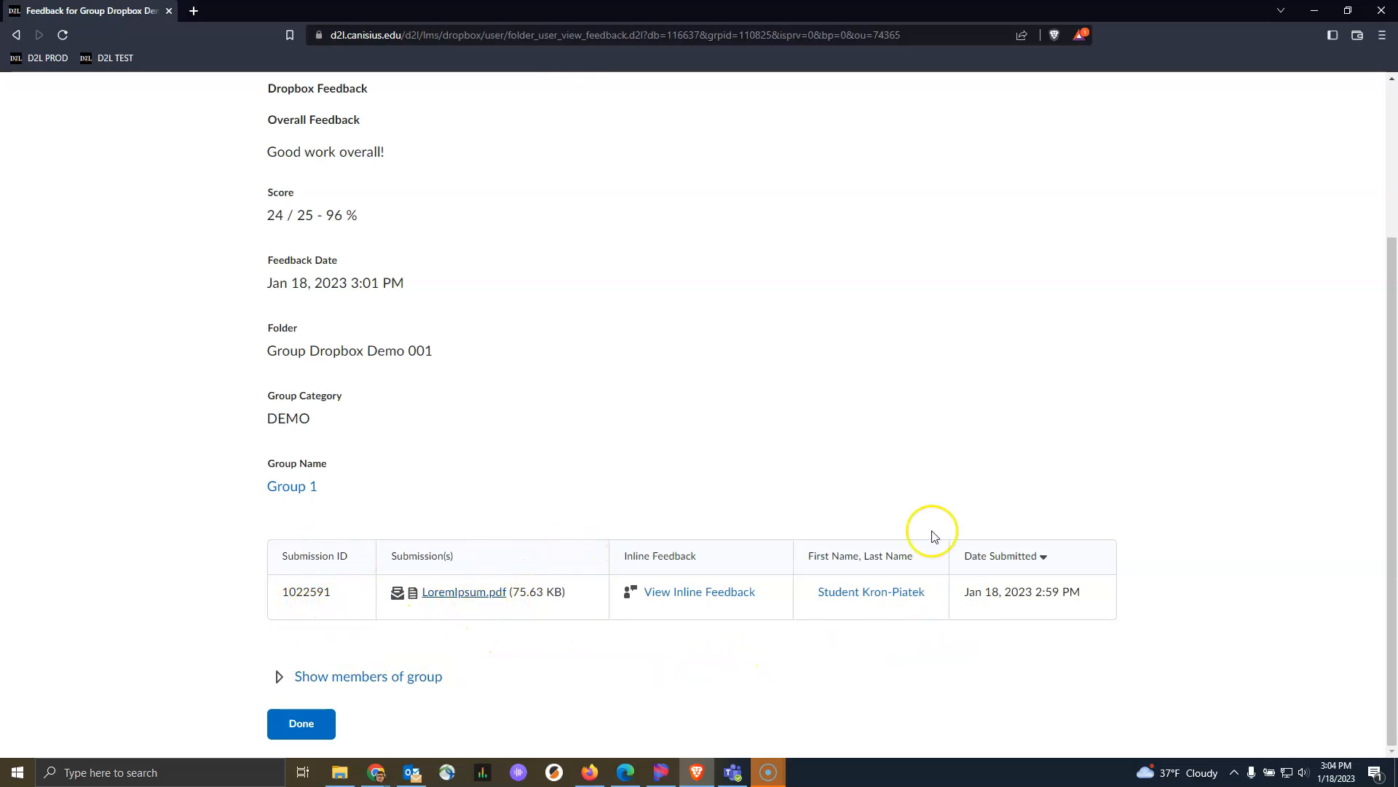
# View the inline feedback on the submitted LoremIpsum.pdf and return to the feedback page.
pyautogui.click(705, 603)
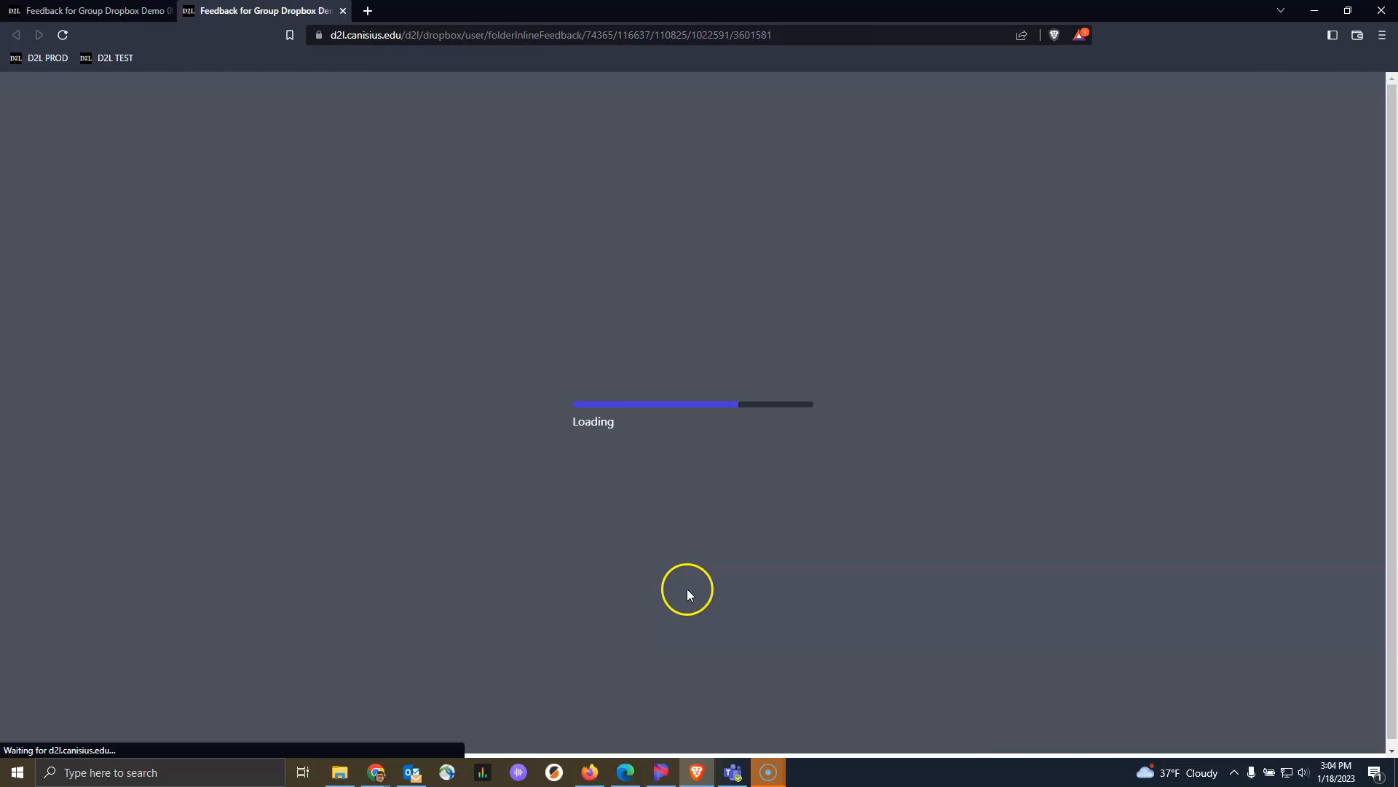
pyautogui.scroll(-2, 582, 612)
pyautogui.scroll(2, 626, 379)
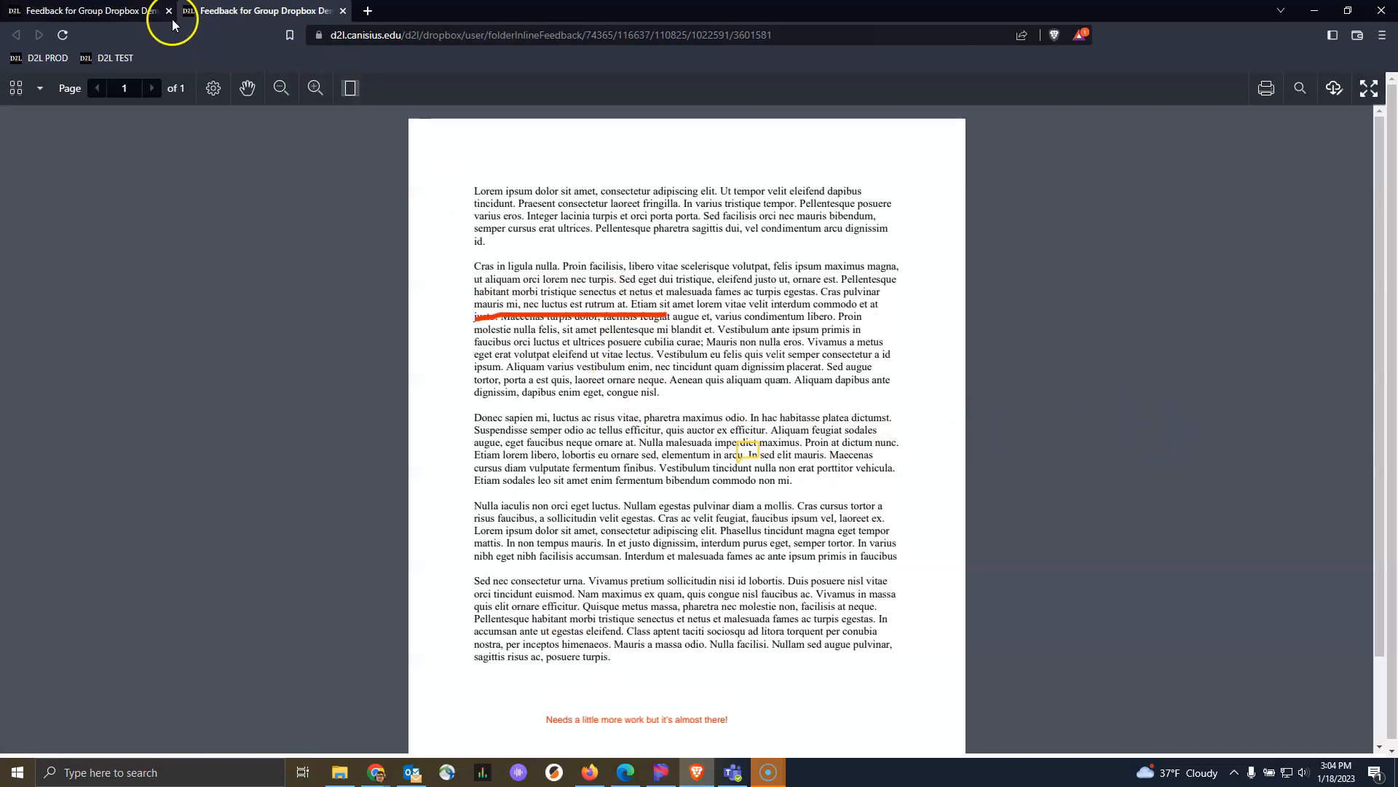
pyautogui.click(113, 13)
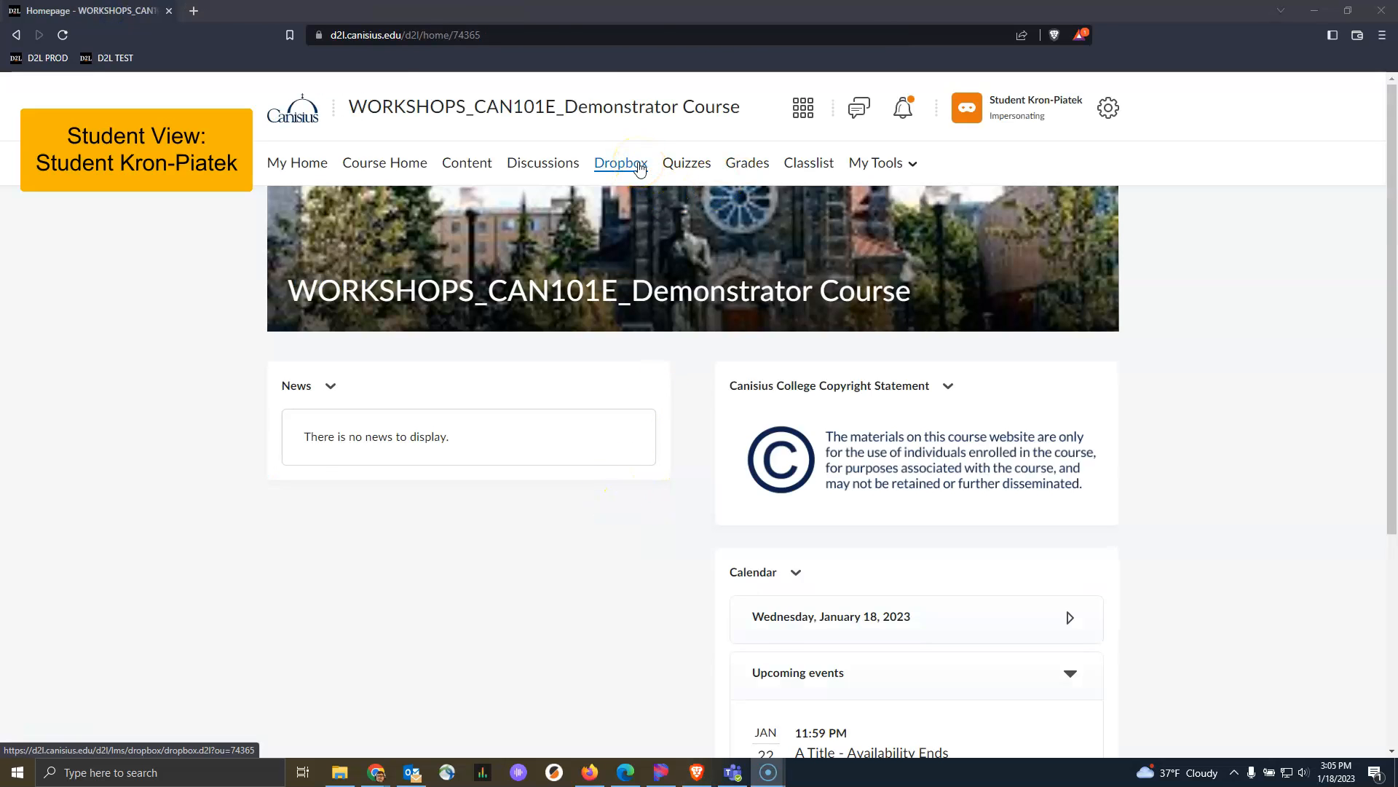
# In the submitting student's view, open the Group Dropbox Demo 001 feedback from the Dropbox folder list.
pyautogui.click(640, 166)
pyautogui.scroll(-2, 456, 728)
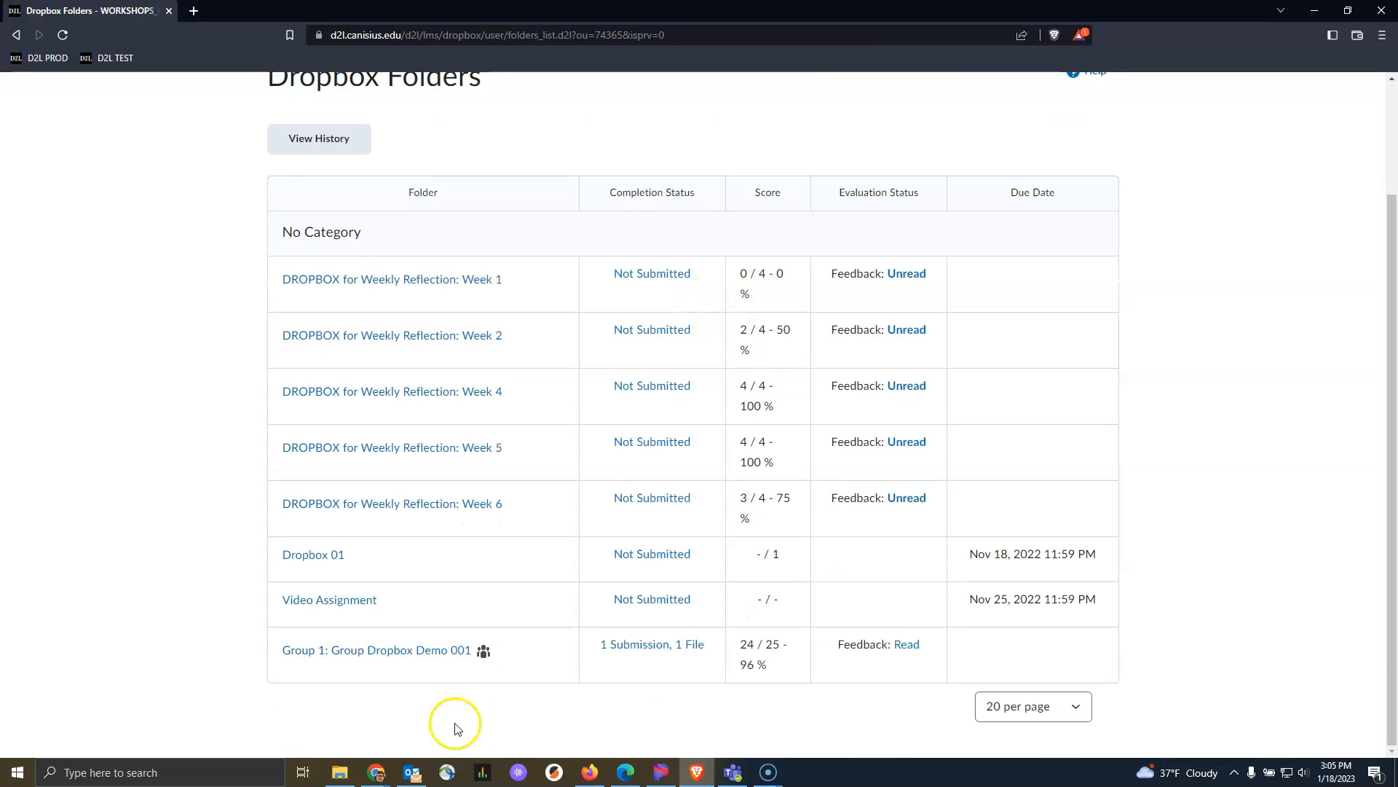
pyautogui.click(907, 643)
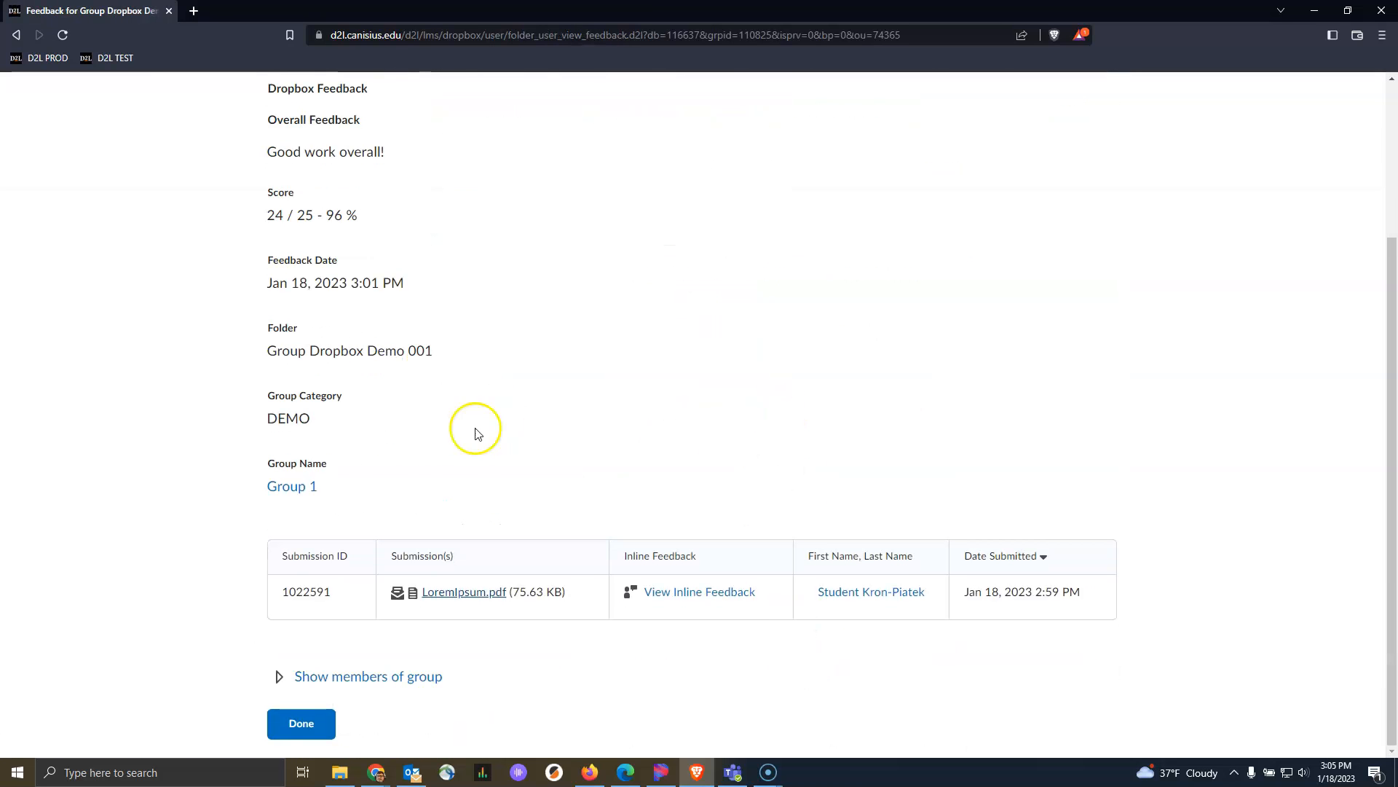
# View the submission's inline feedback, return to the feedback page and show the members of the group.
pyautogui.click(732, 592)
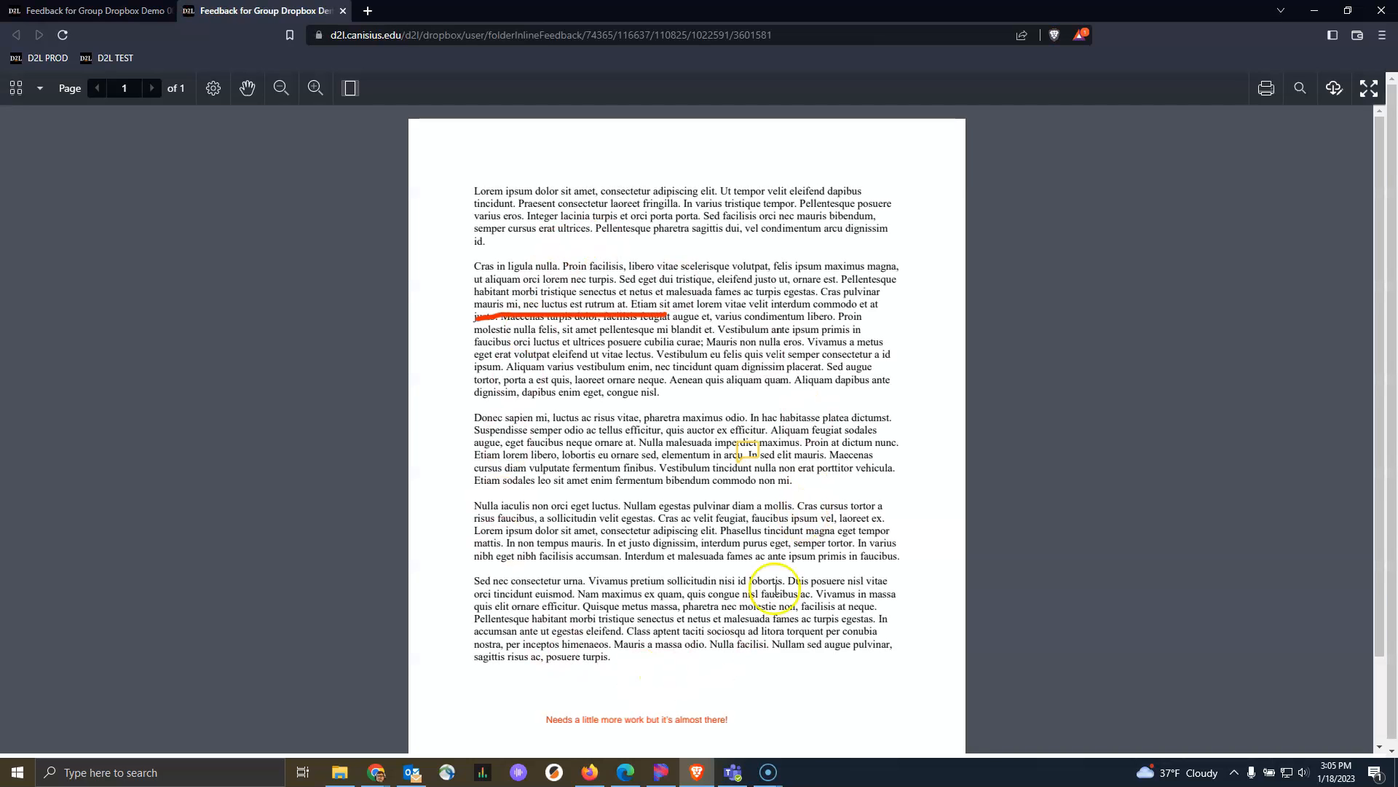
pyautogui.click(164, 11)
pyautogui.click(361, 679)
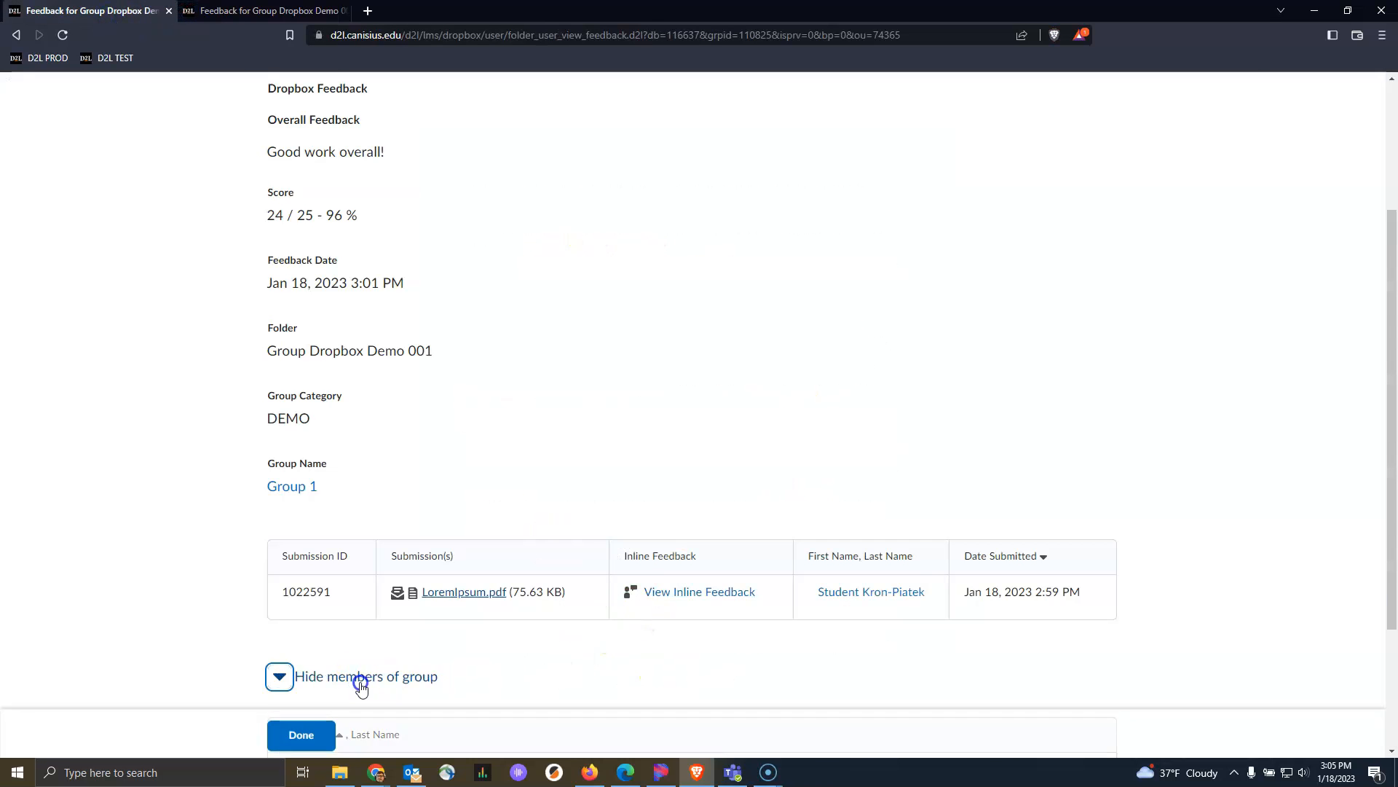
pyautogui.scroll(-3, 519, 577)
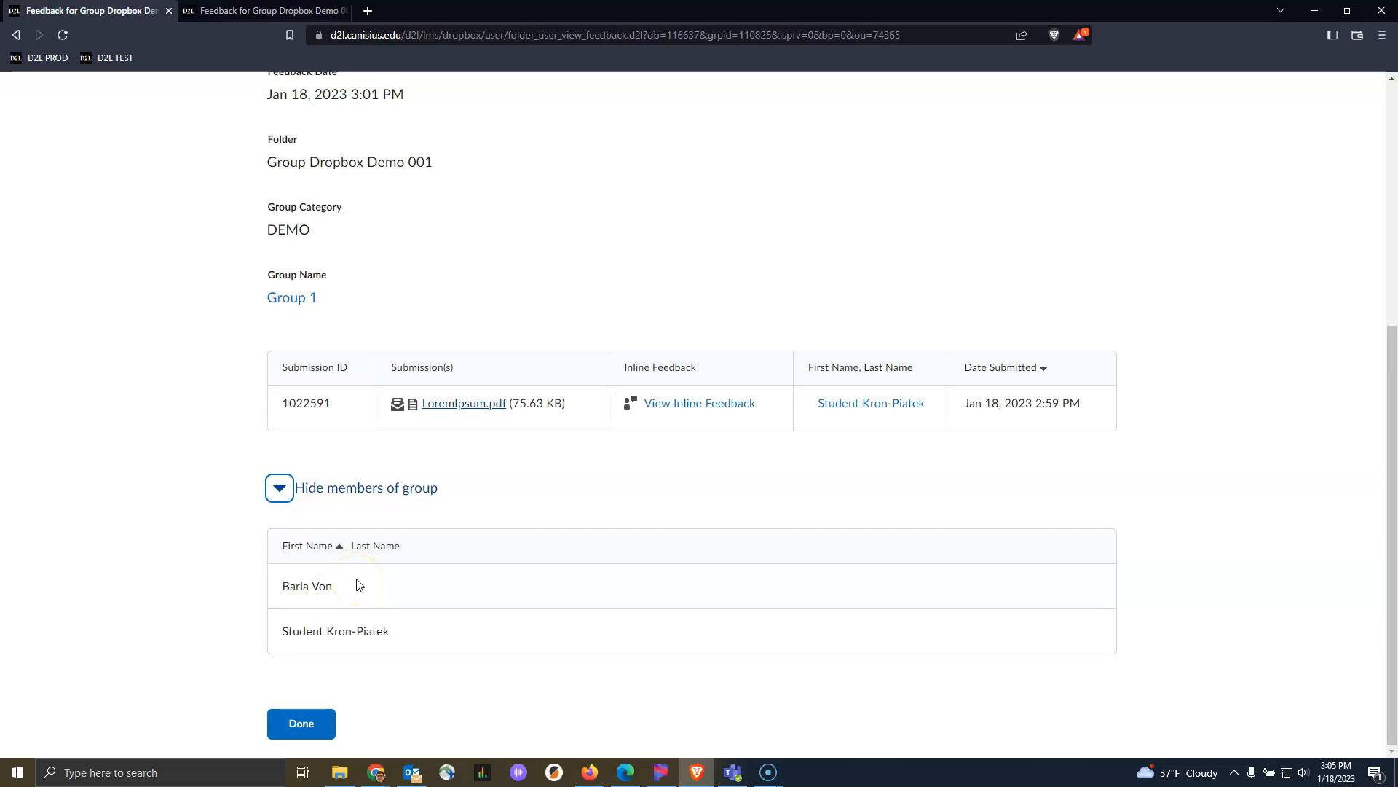